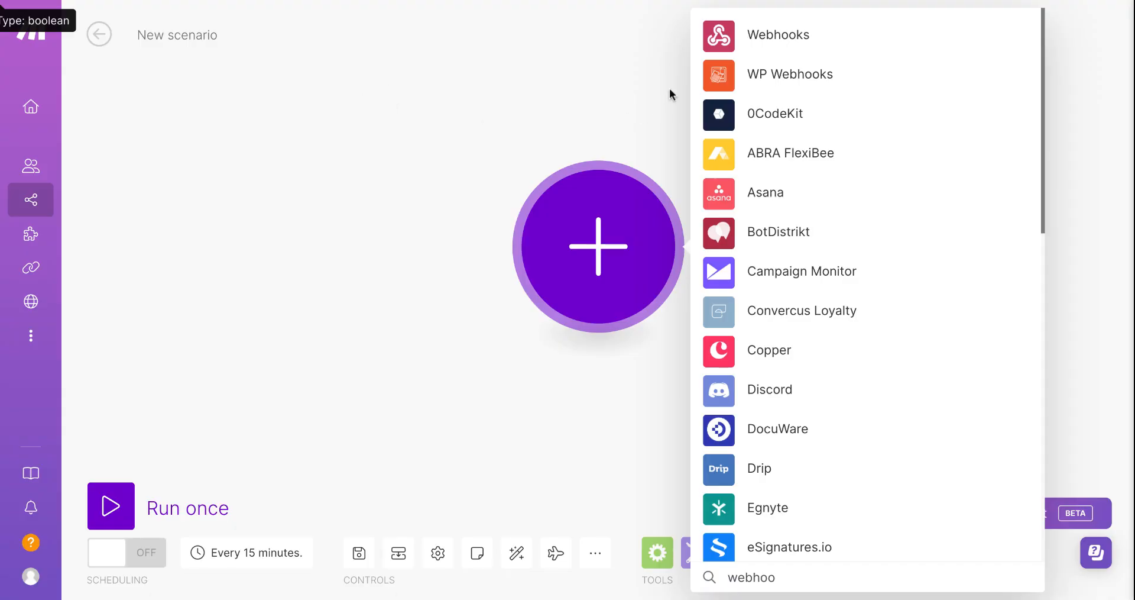
# Start the scenario with a Webhooks Custom webhook trigger and create a new hook named LeadCave - Example.
pyautogui.click(719, 36)
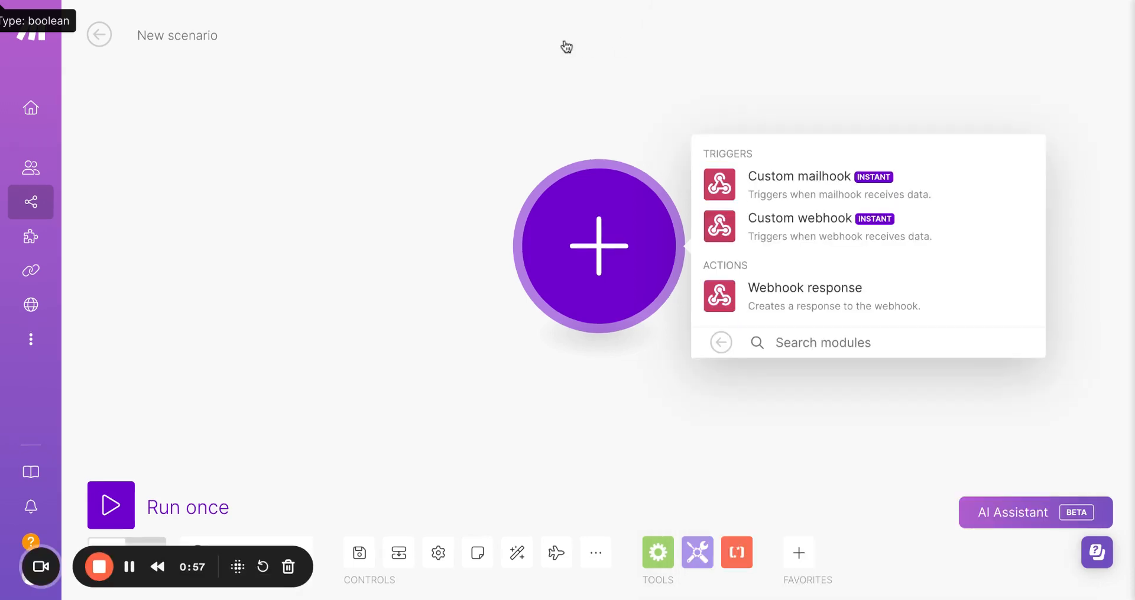
pyautogui.click(720, 225)
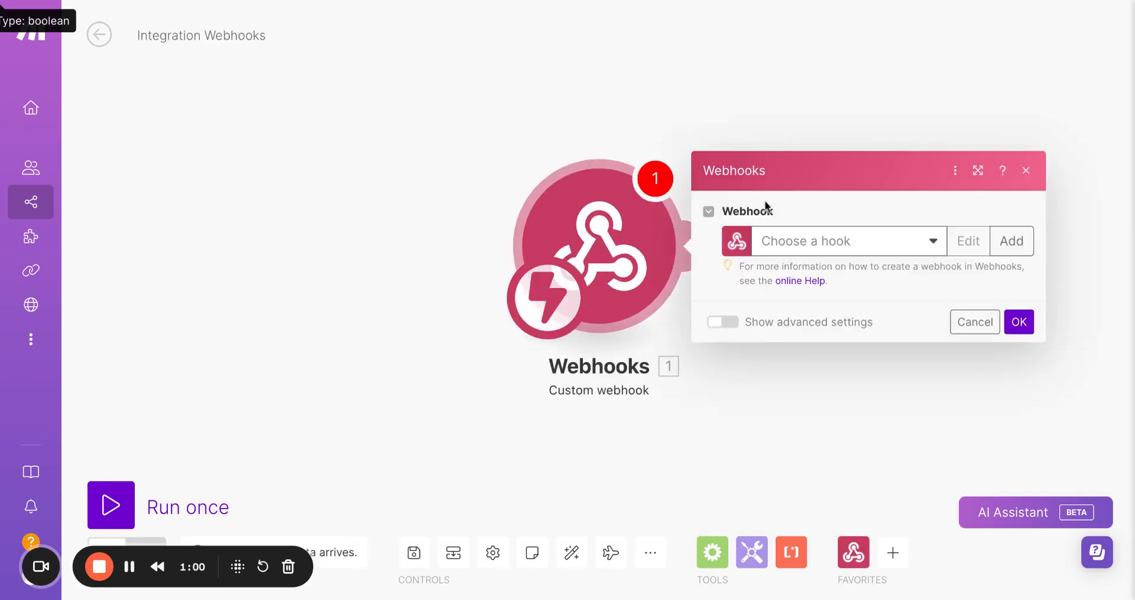
pyautogui.click(1016, 238)
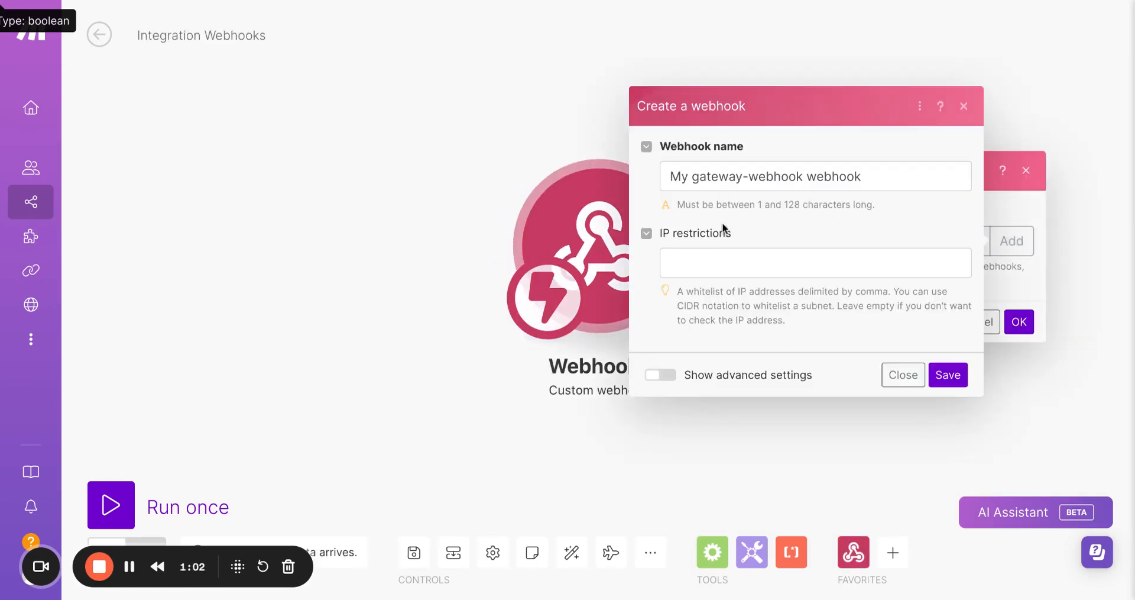
pyautogui.tripleClick(769, 176)
pyautogui.write('LeadCave')
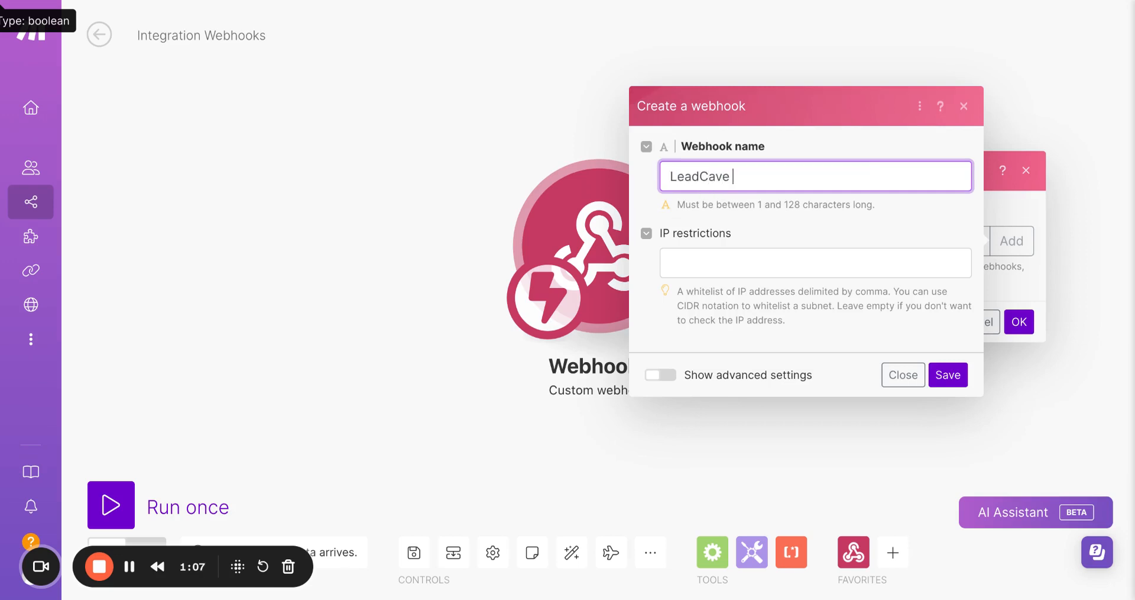
pyautogui.write(' - Example')
pyautogui.click(952, 378)
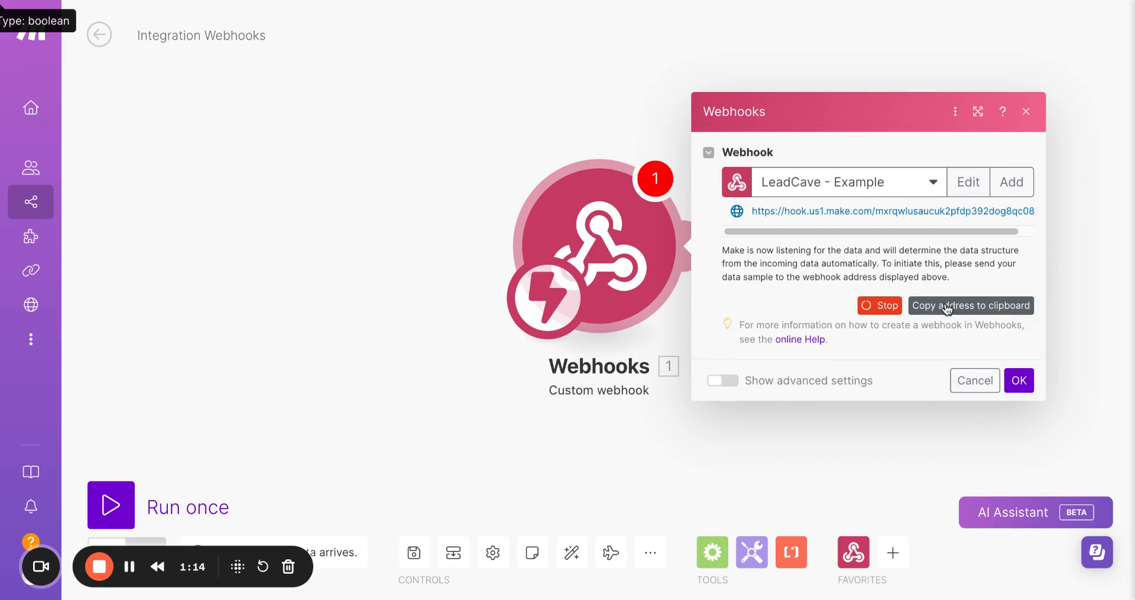
# Copy the webhook address and, in LeadCave's Make integration, save Scenario 1 named Mailchimp - Salesforce with that webhook URL.
pyautogui.click(948, 307)
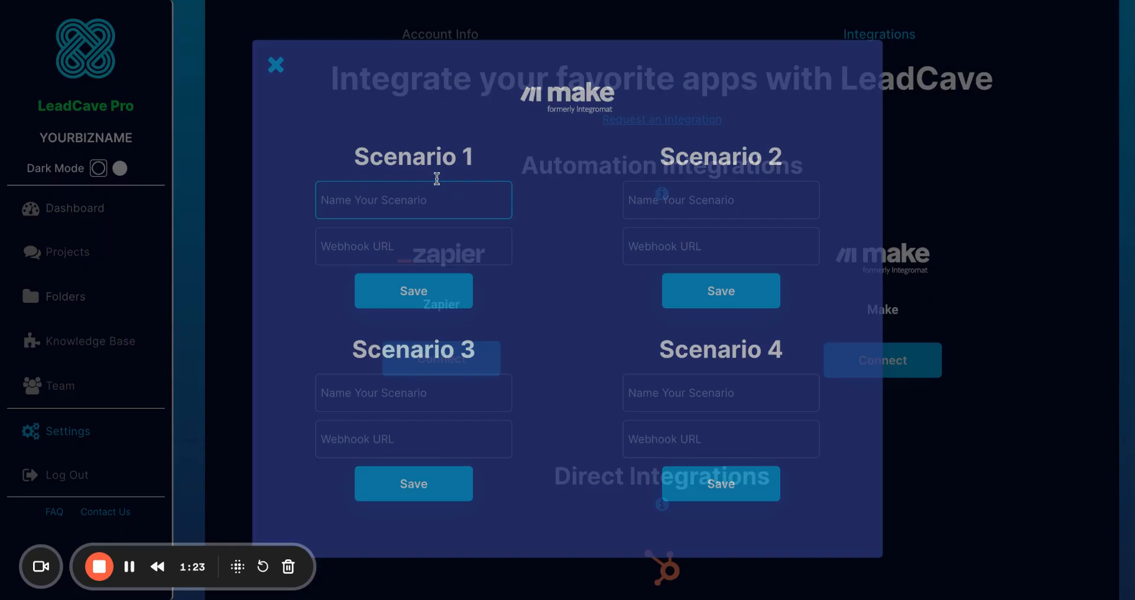
pyautogui.click(414, 188)
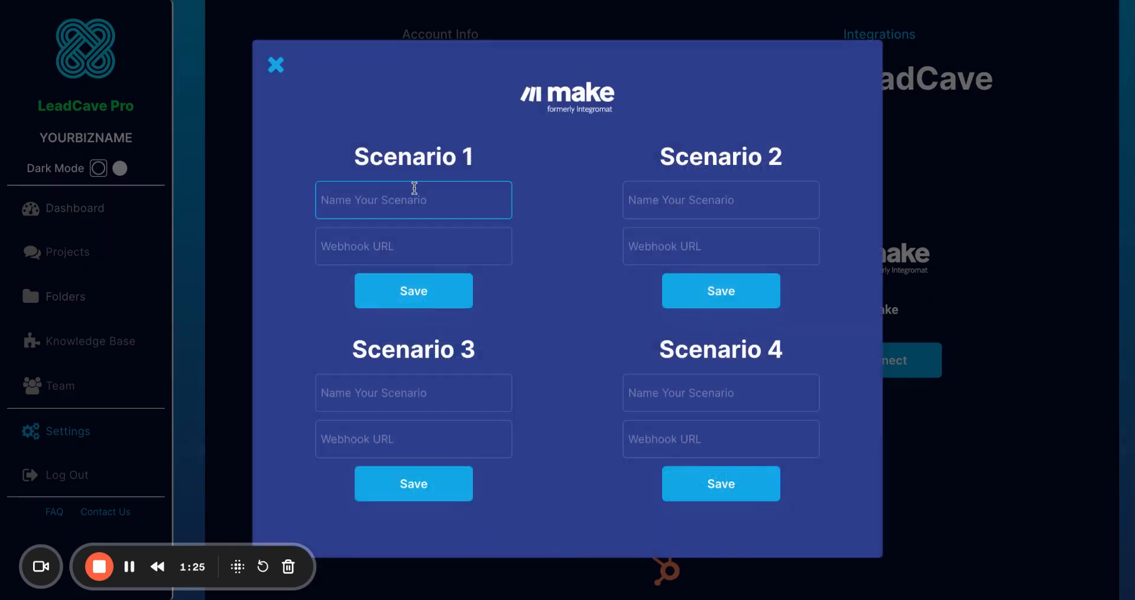
pyautogui.write('Mail')
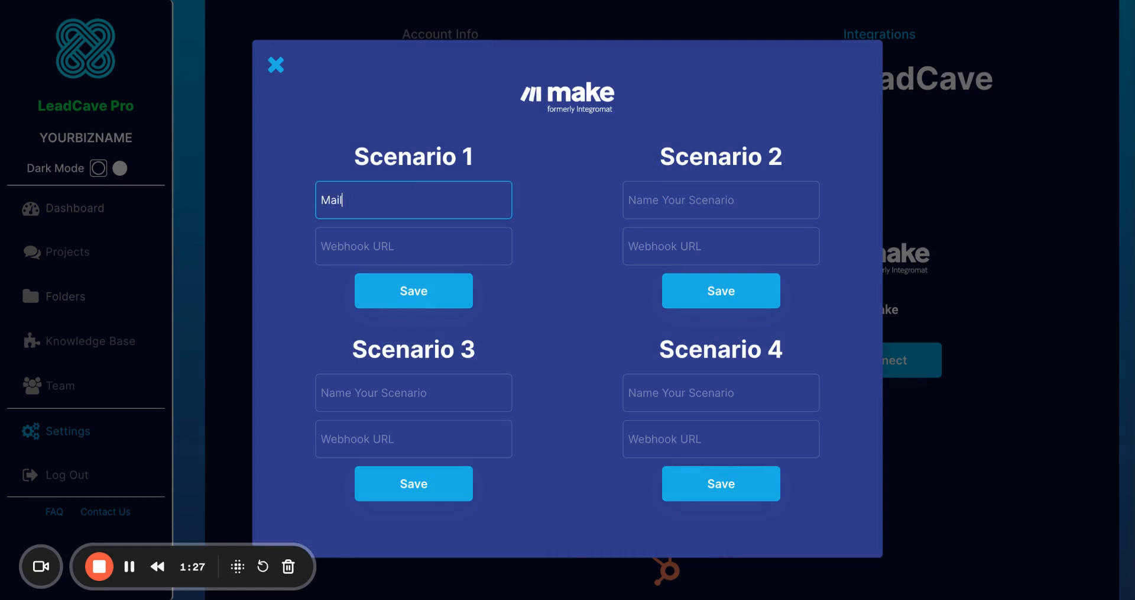
pyautogui.write('chimp - Salesfor')
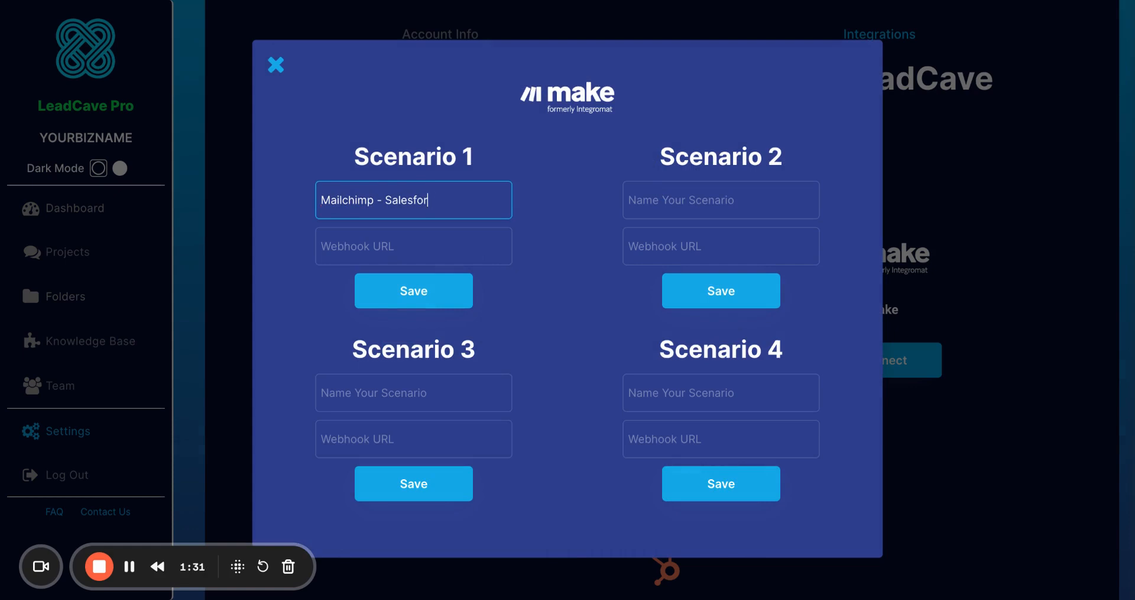
pyautogui.write('ce')
pyautogui.click(371, 247)
pyautogui.hotkey('ctrl', 'v')
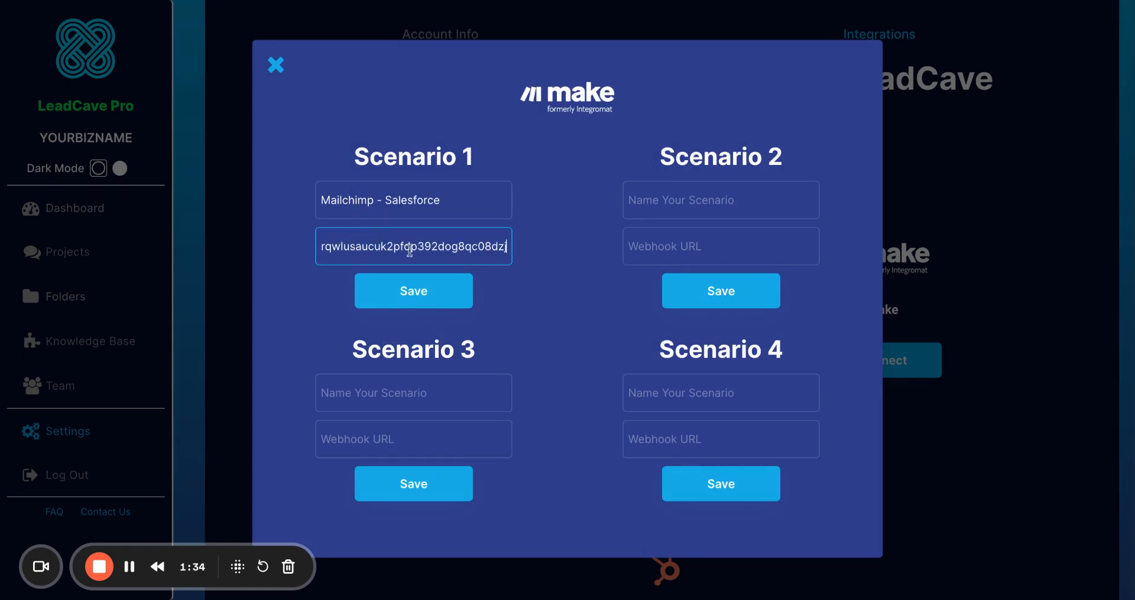
pyautogui.click(541, 299)
pyautogui.click(466, 287)
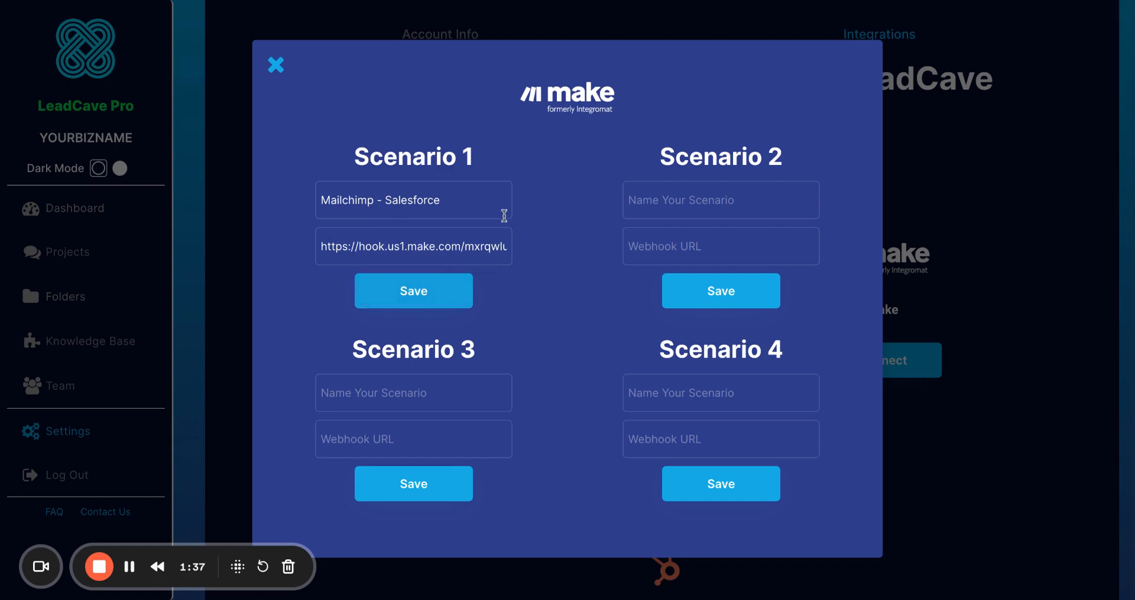
pyautogui.click(506, 214)
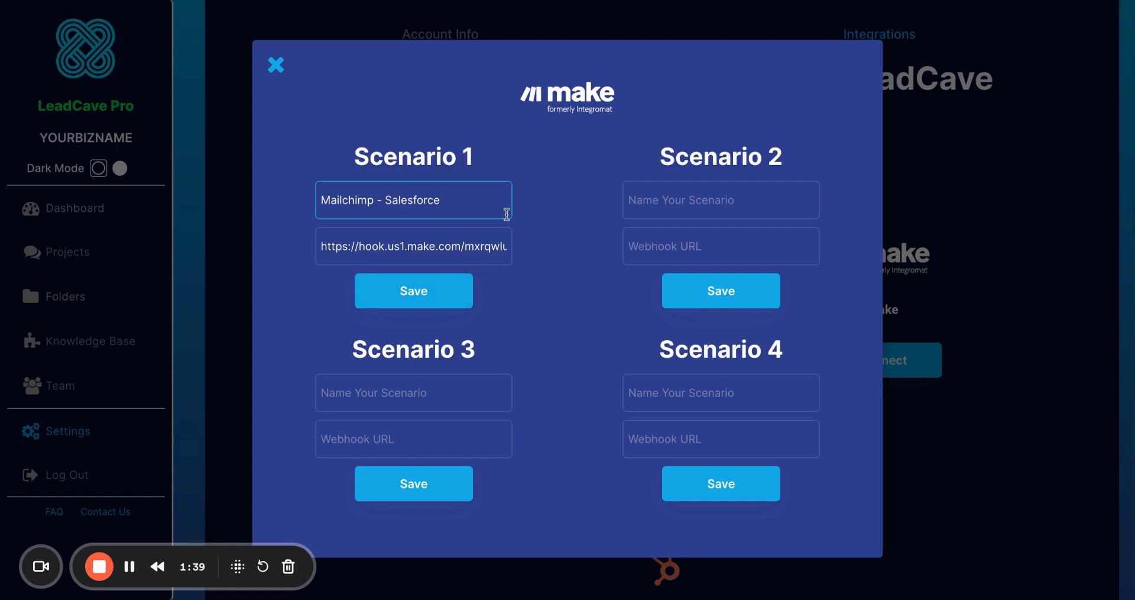
pyautogui.click(436, 283)
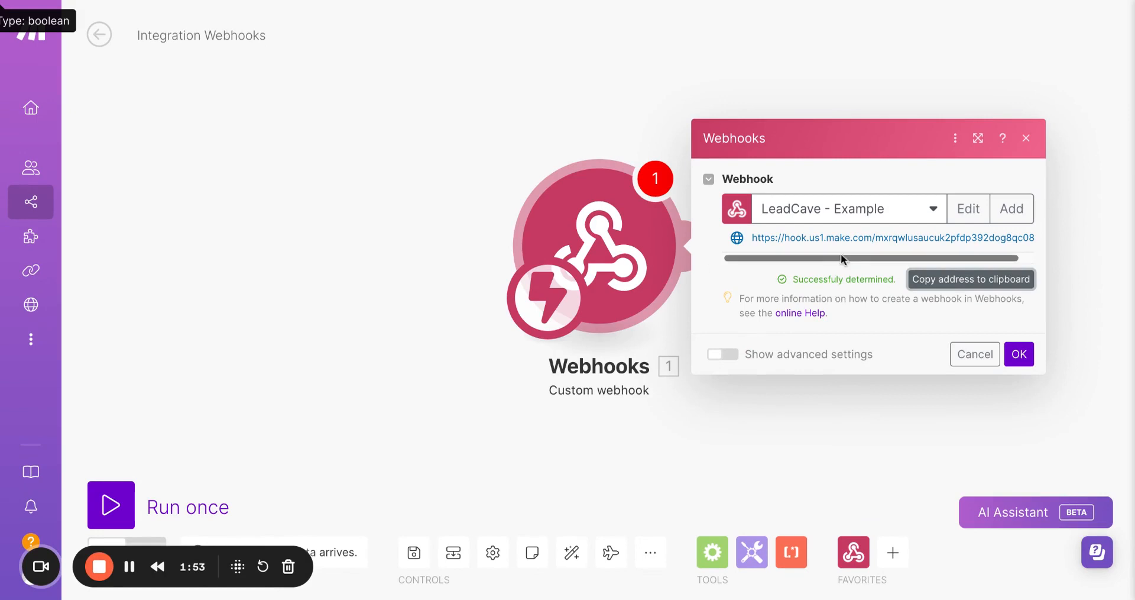
# Confirm the webhook module, move it aside, and add a Mailchimp Add/Update a Subscriber module after it.
pyautogui.click(1019, 355)
pyautogui.moveTo(613, 256); pyautogui.dragTo(351, 270)
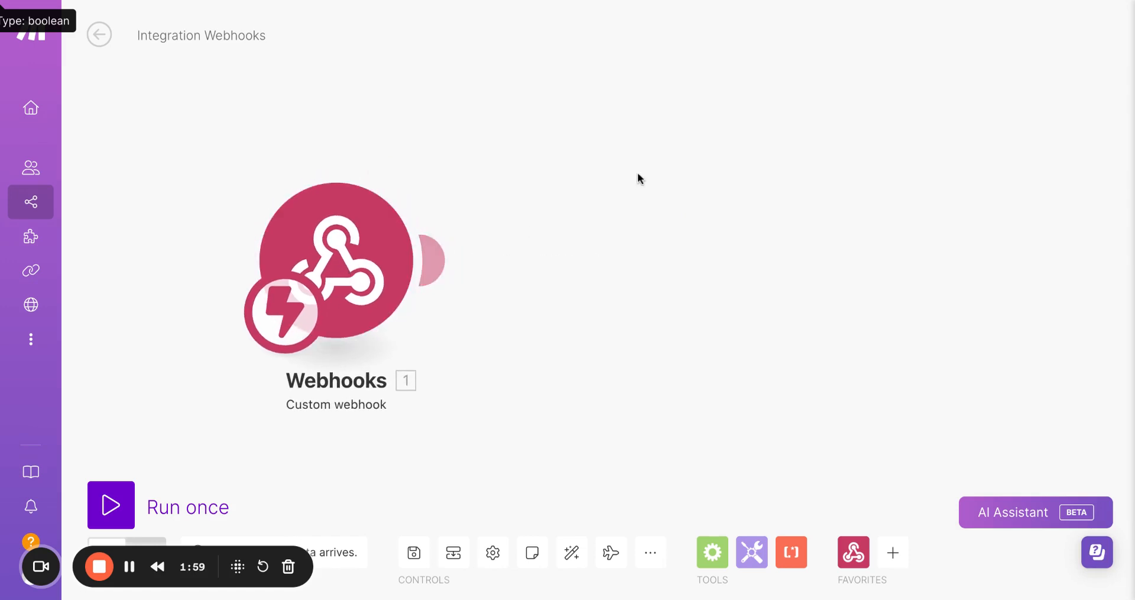
pyautogui.click(447, 255)
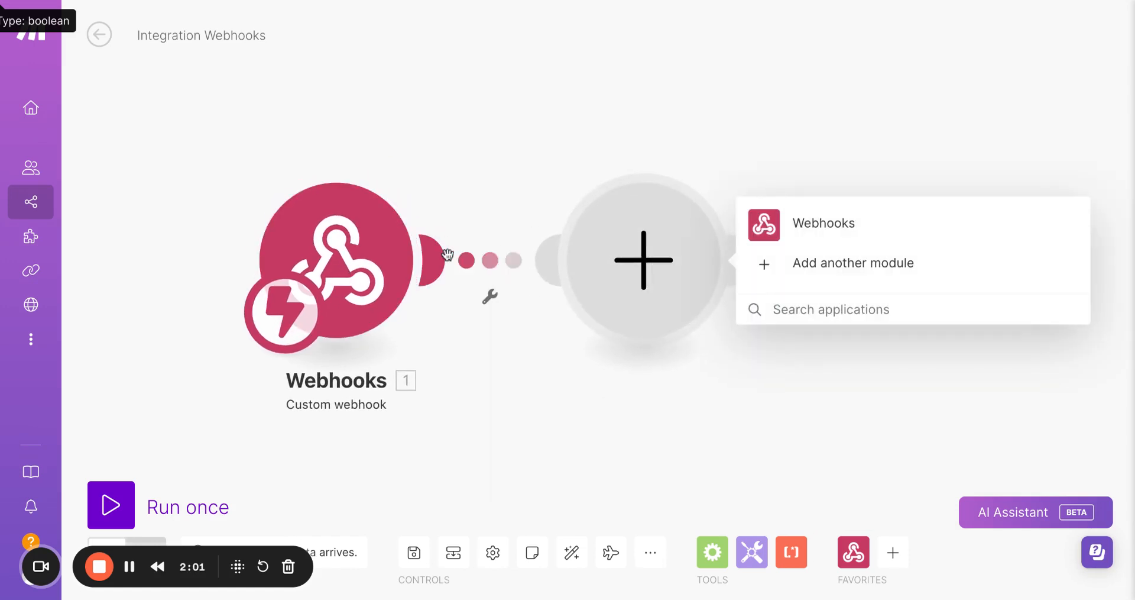
pyautogui.click(129, 566)
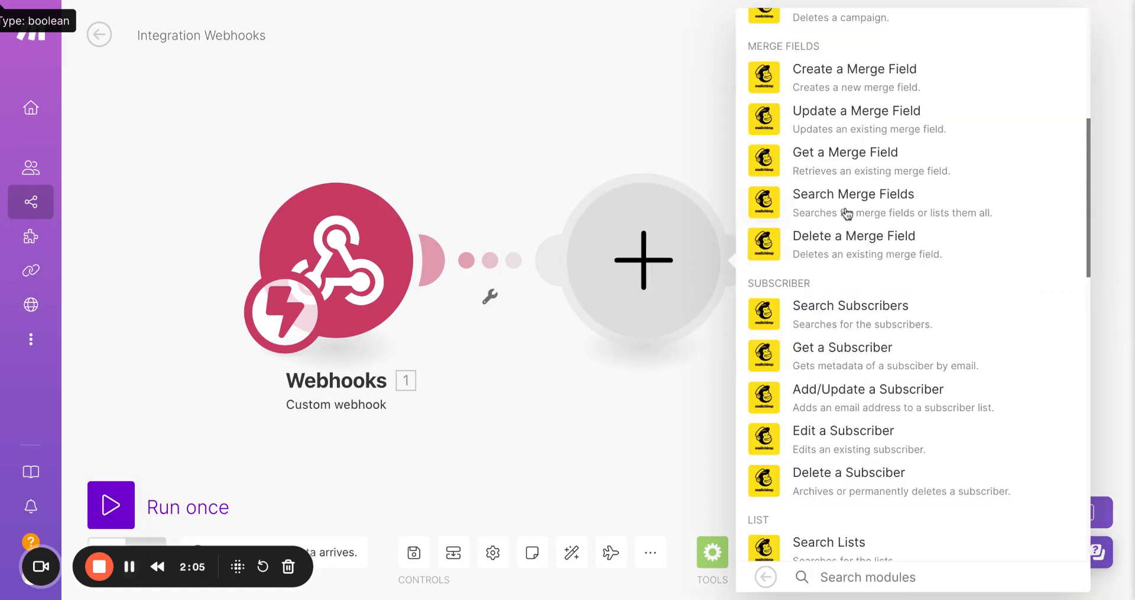
pyautogui.click(822, 394)
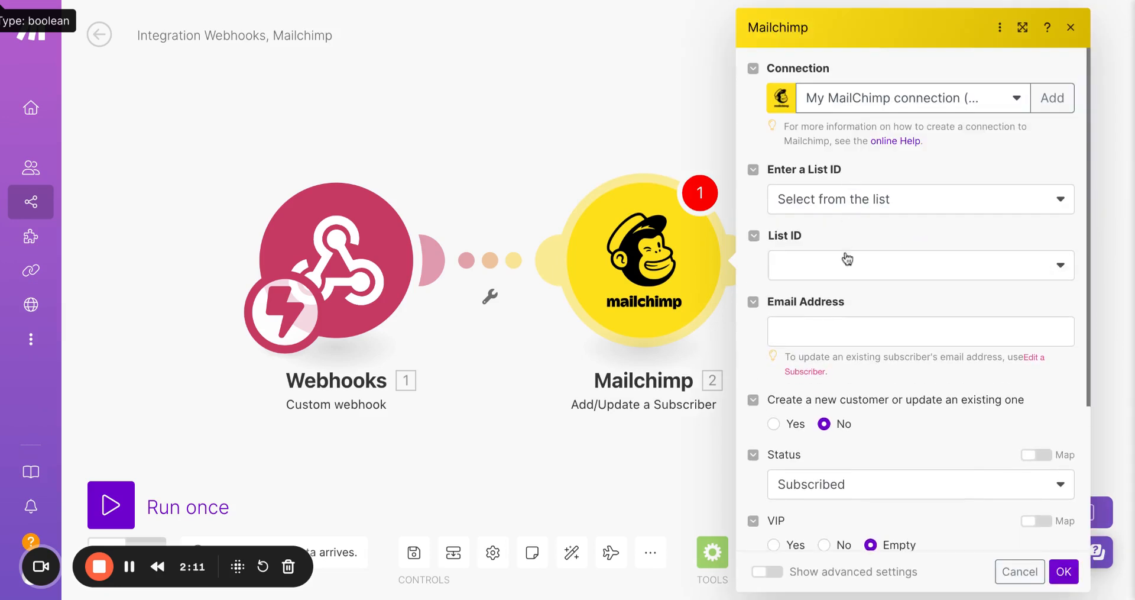
# Set the Mailchimp List ID to LeadCave, map the webhook's Email to Email Address, and confirm the module.
pyautogui.click(844, 275)
pyautogui.click(824, 299)
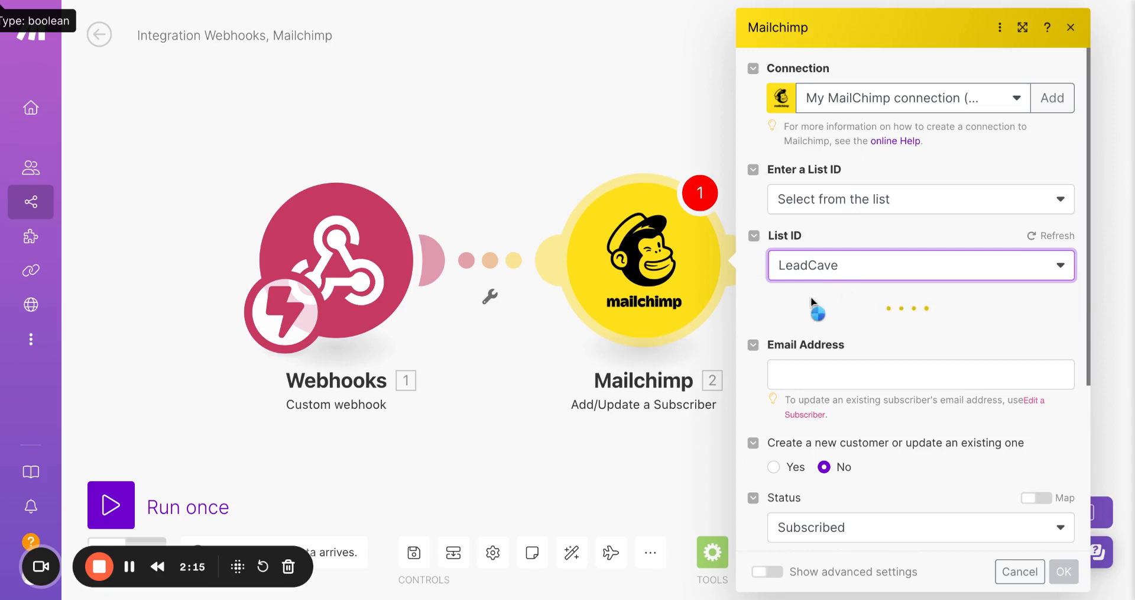
pyautogui.scroll(-2, 819, 314)
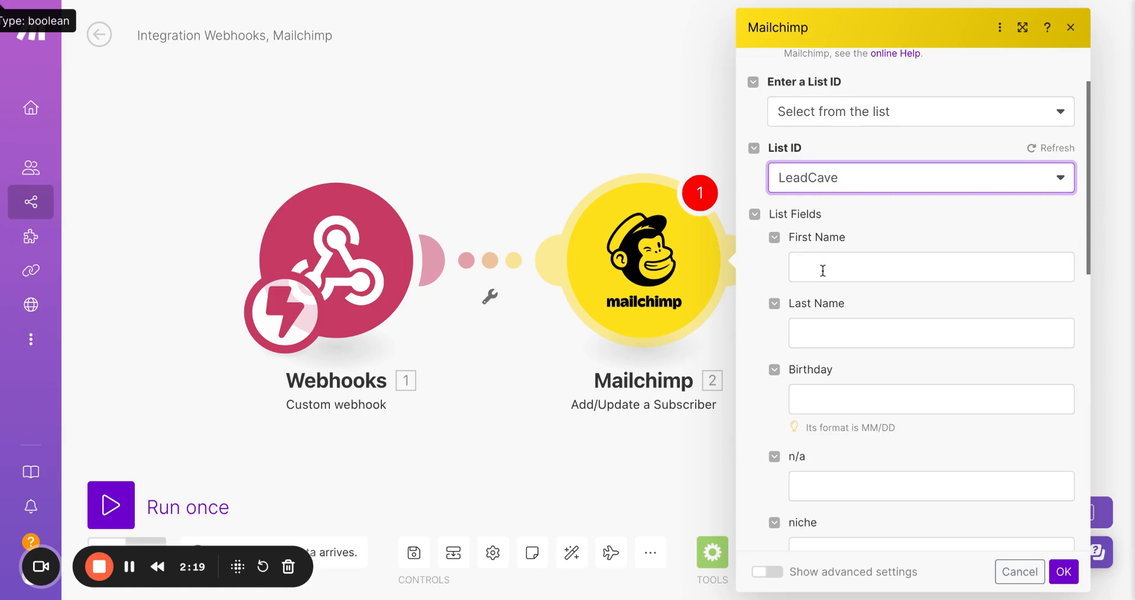
pyautogui.scroll(-7, 823, 270)
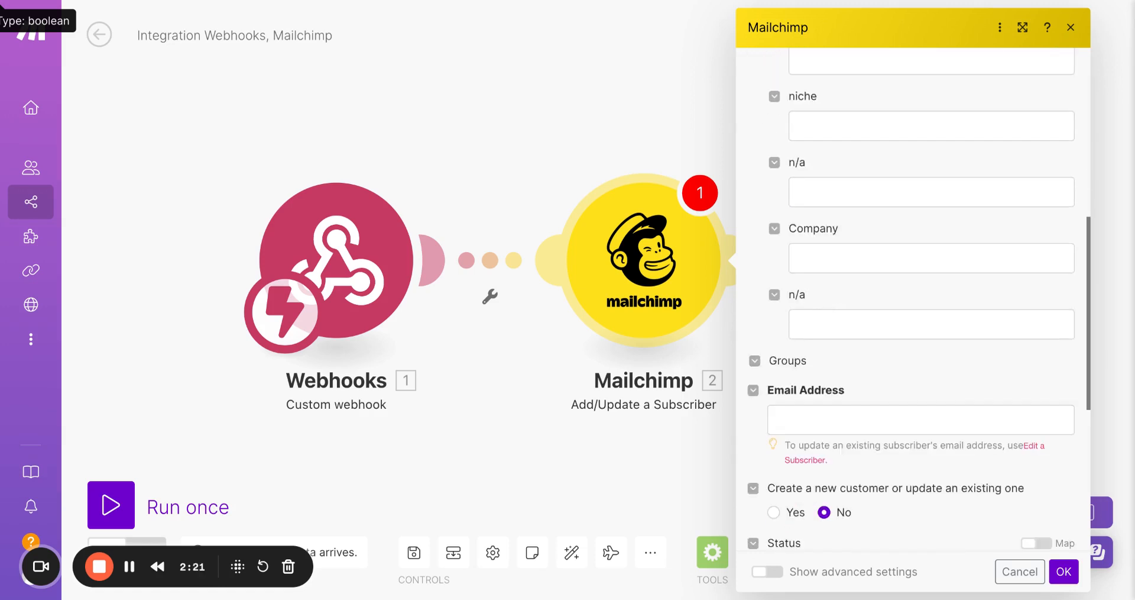
pyautogui.scroll(-1, 803, 334)
pyautogui.click(796, 353)
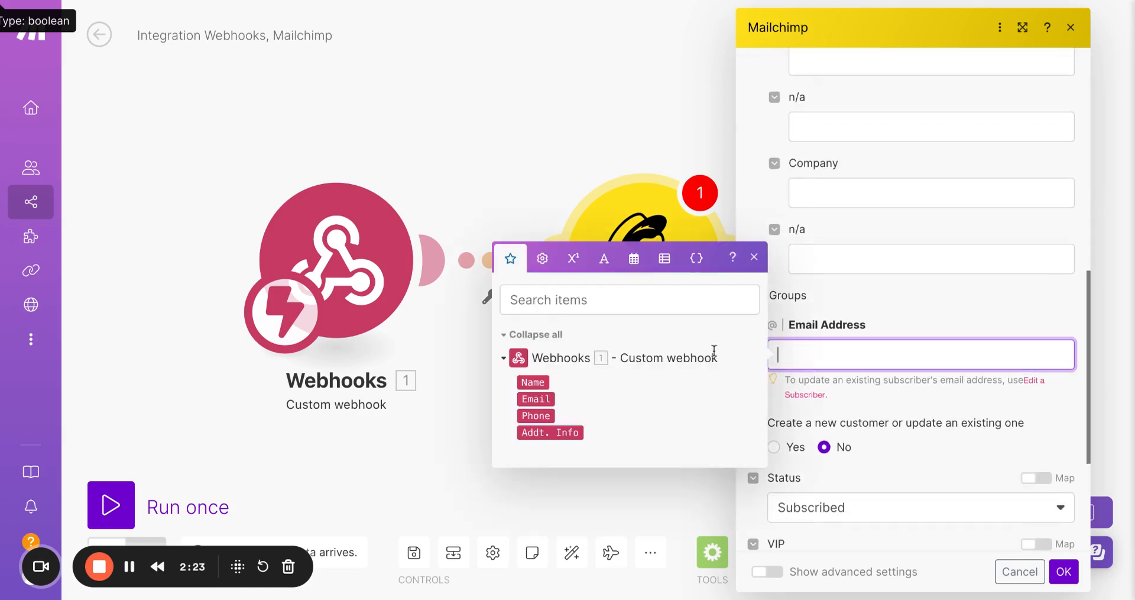
pyautogui.click(550, 399)
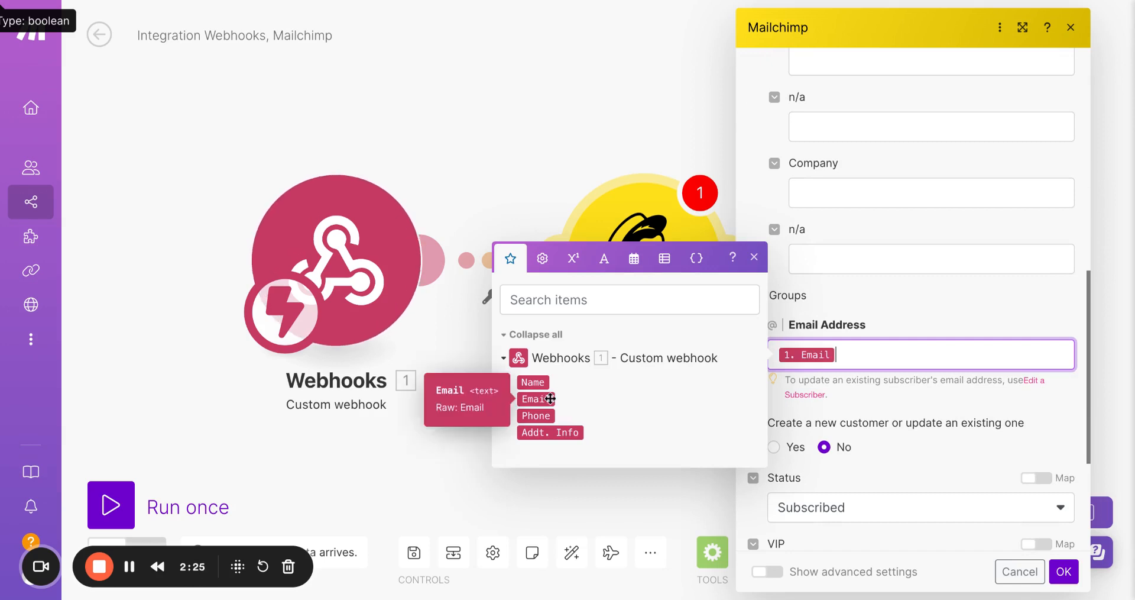
pyautogui.click(925, 308)
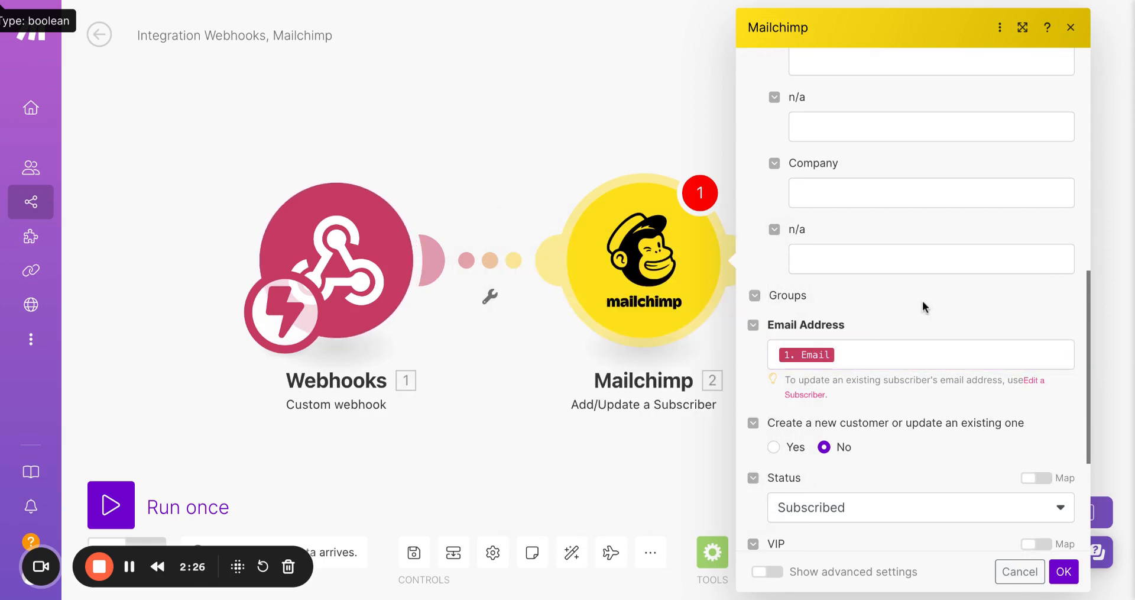
pyautogui.click(1066, 576)
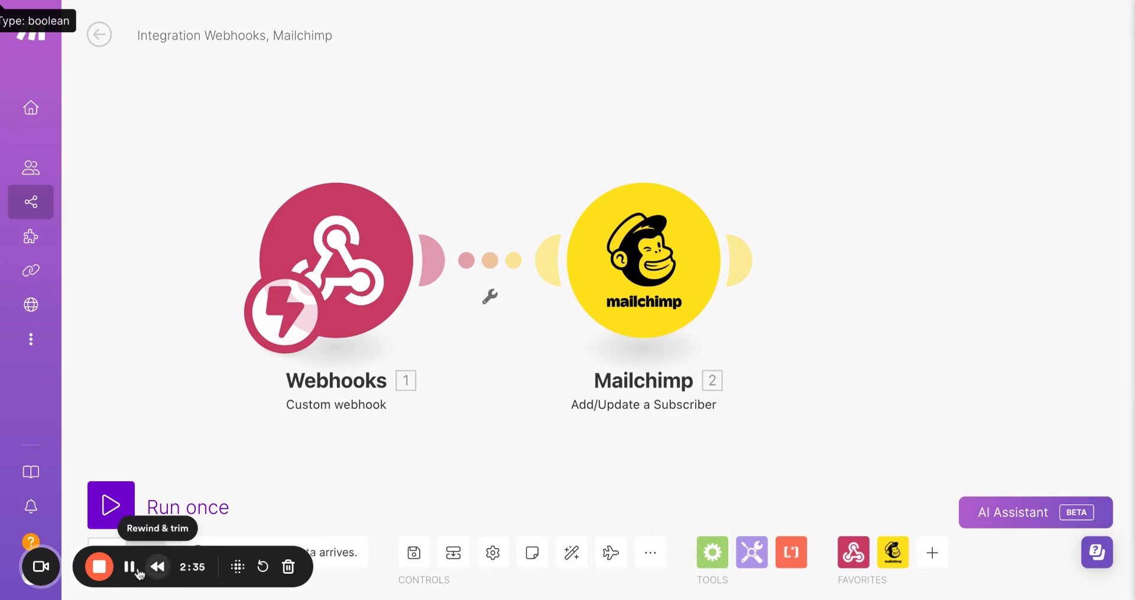
# Add a Salesforce Create a Record module after Mailchimp and set its type to Lead.
pyautogui.click(129, 566)
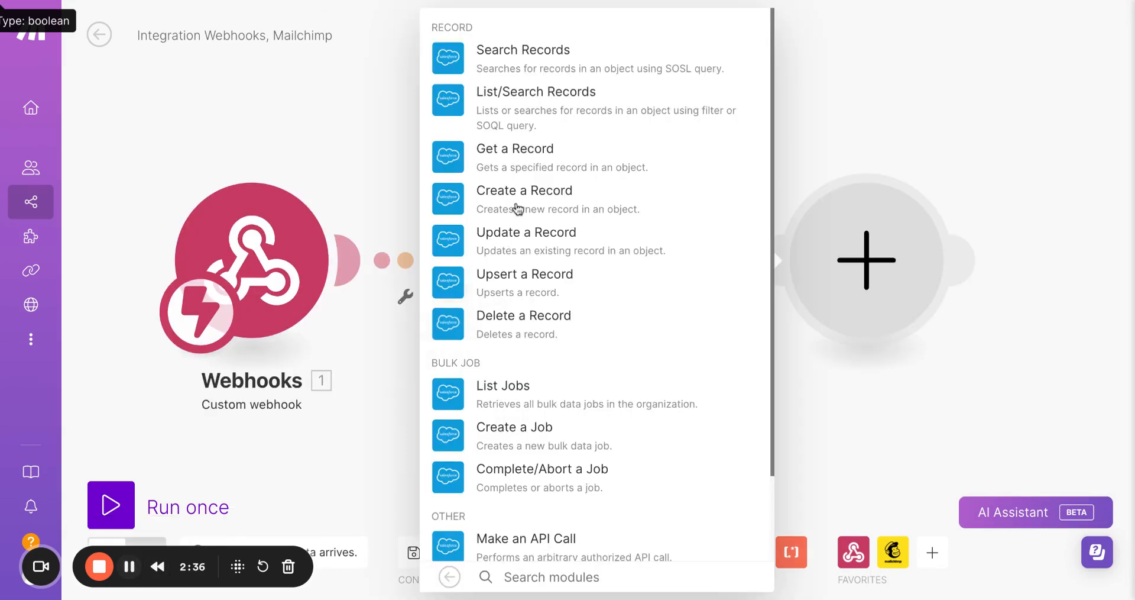
pyautogui.click(462, 202)
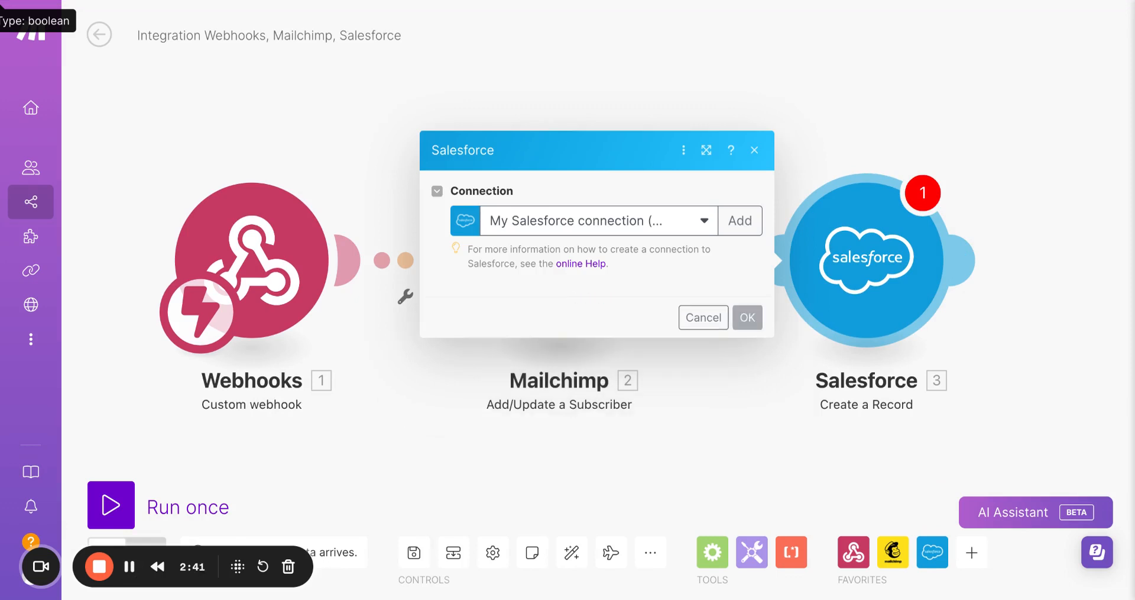
pyautogui.click(624, 322)
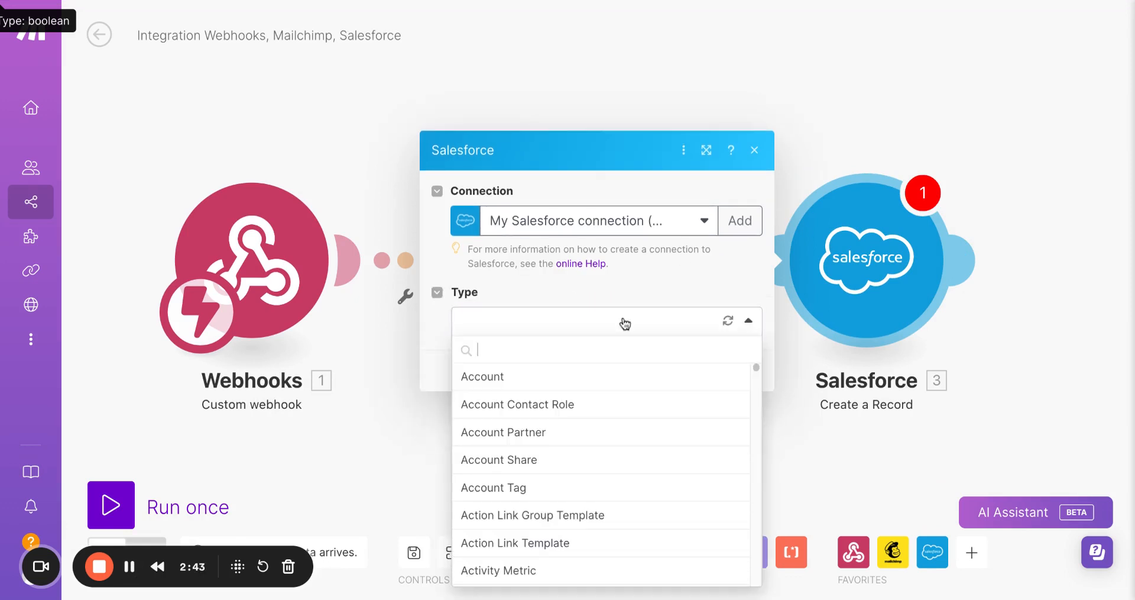
pyautogui.write('lead')
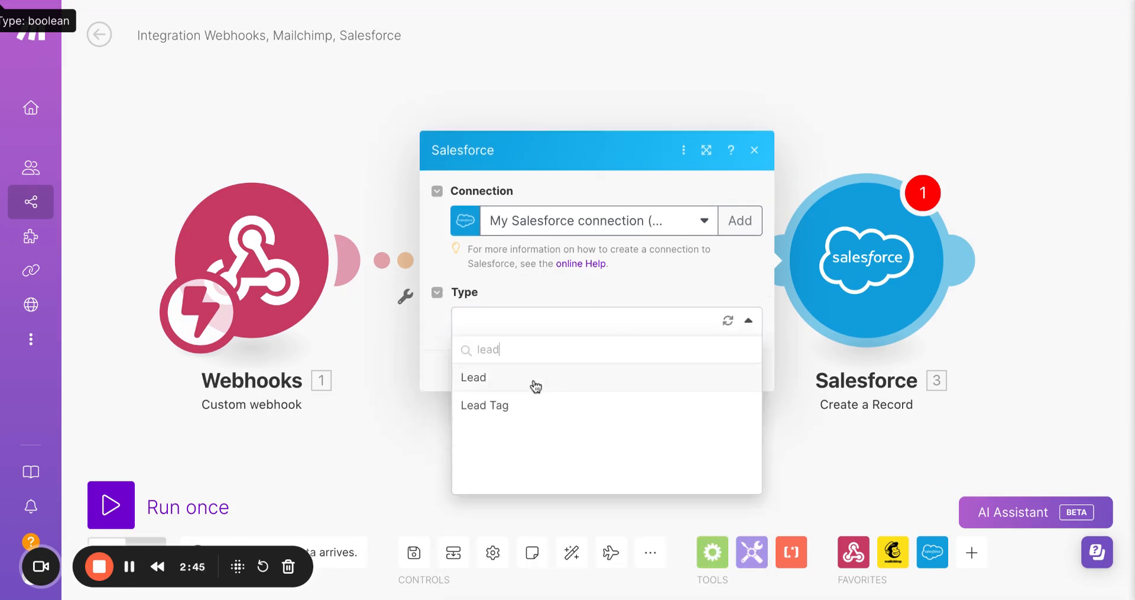
pyautogui.click(504, 378)
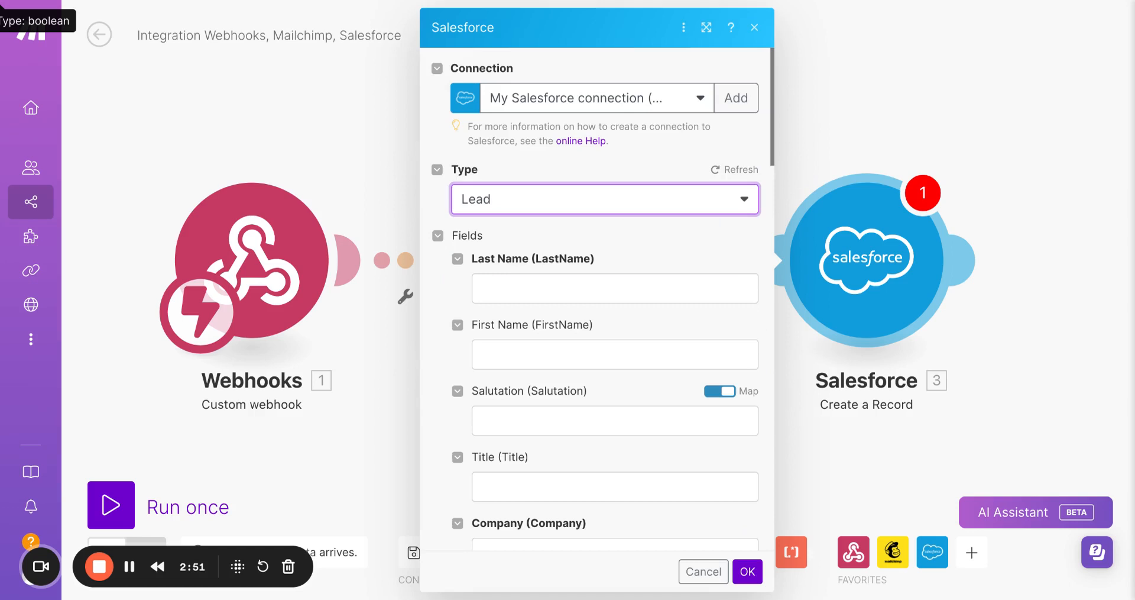
# Map the webhook's Name to the lead's Last Name and its Addt. Info to Company.
pyautogui.click(514, 288)
pyautogui.click(514, 292)
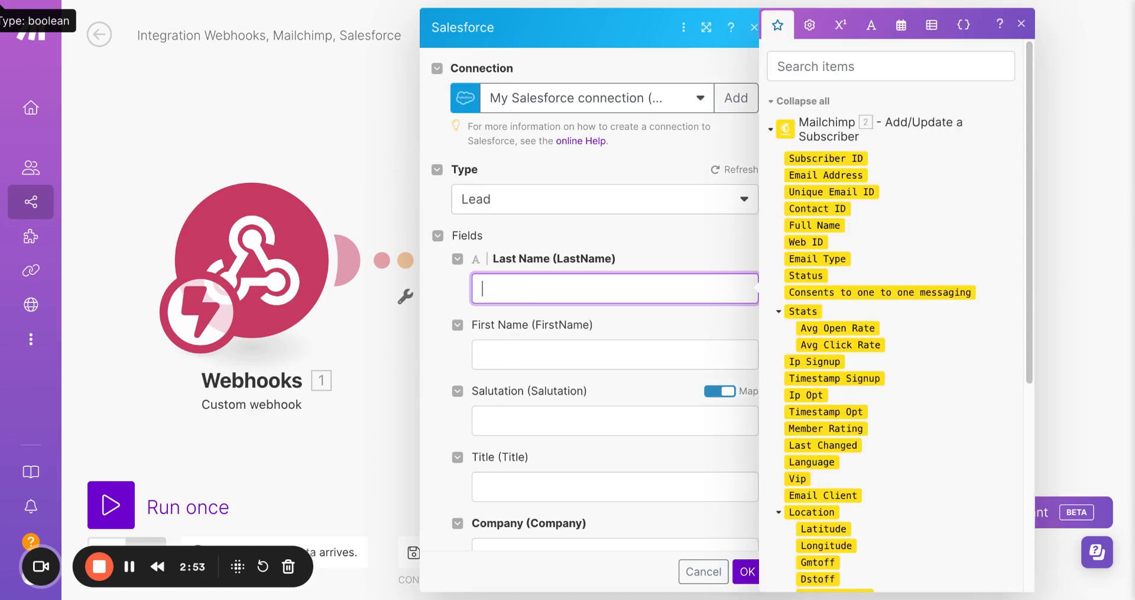
pyautogui.scroll(-5, 937, 308)
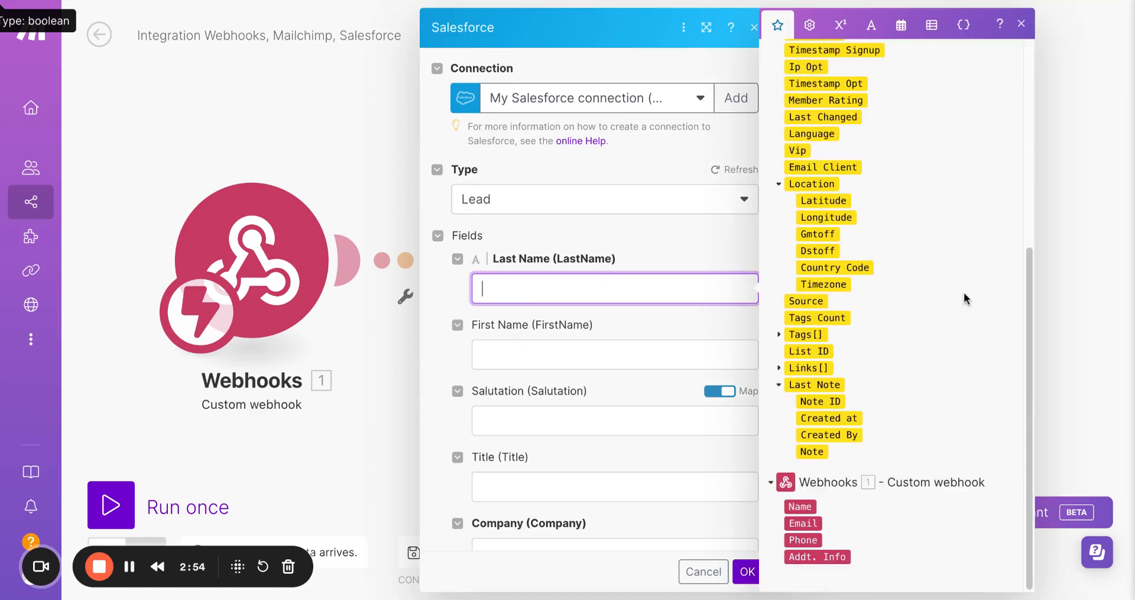
pyautogui.click(810, 507)
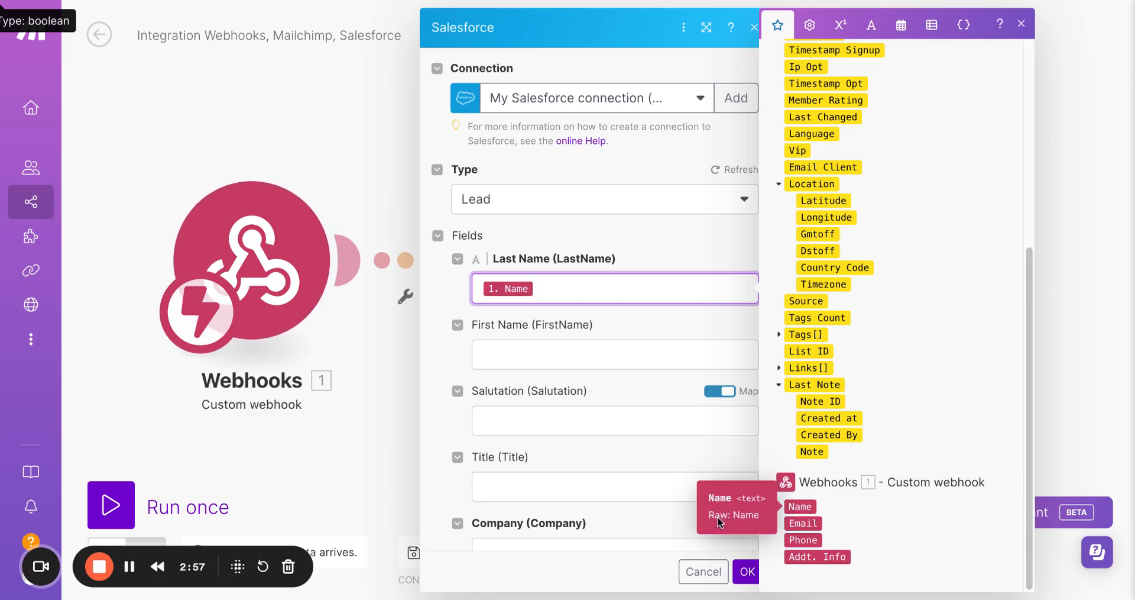
pyautogui.scroll(-2, 583, 444)
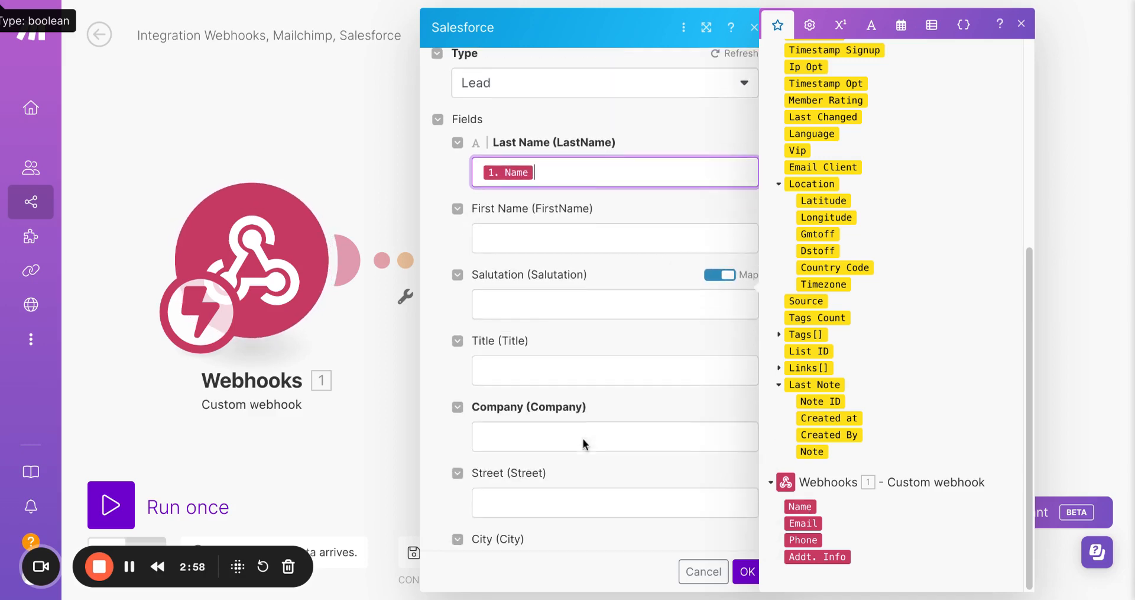
pyautogui.click(527, 424)
pyautogui.scroll(-5, 839, 308)
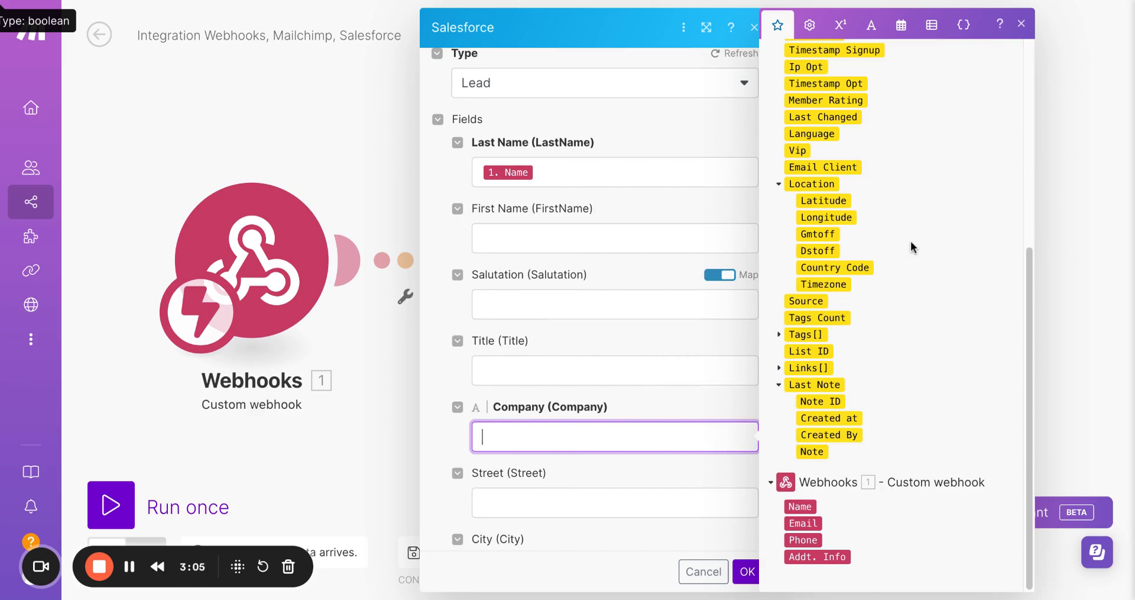
pyautogui.click(833, 557)
pyautogui.click(834, 557)
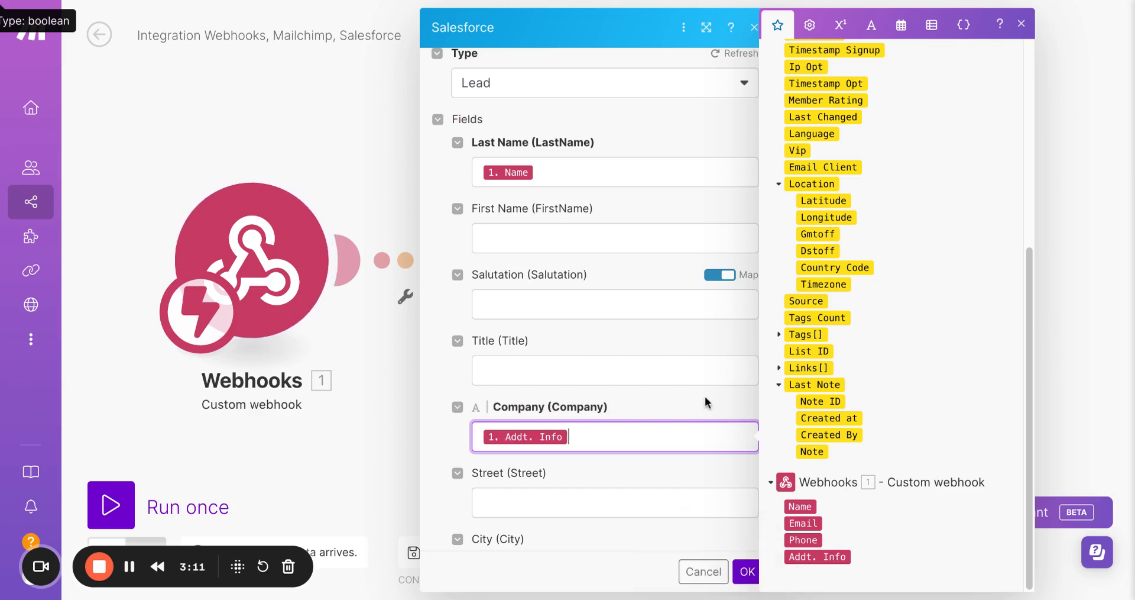
# Map the webhook's Phone to the lead's Phone and its Email to Email, then confirm the Salesforce module.
pyautogui.click(644, 375)
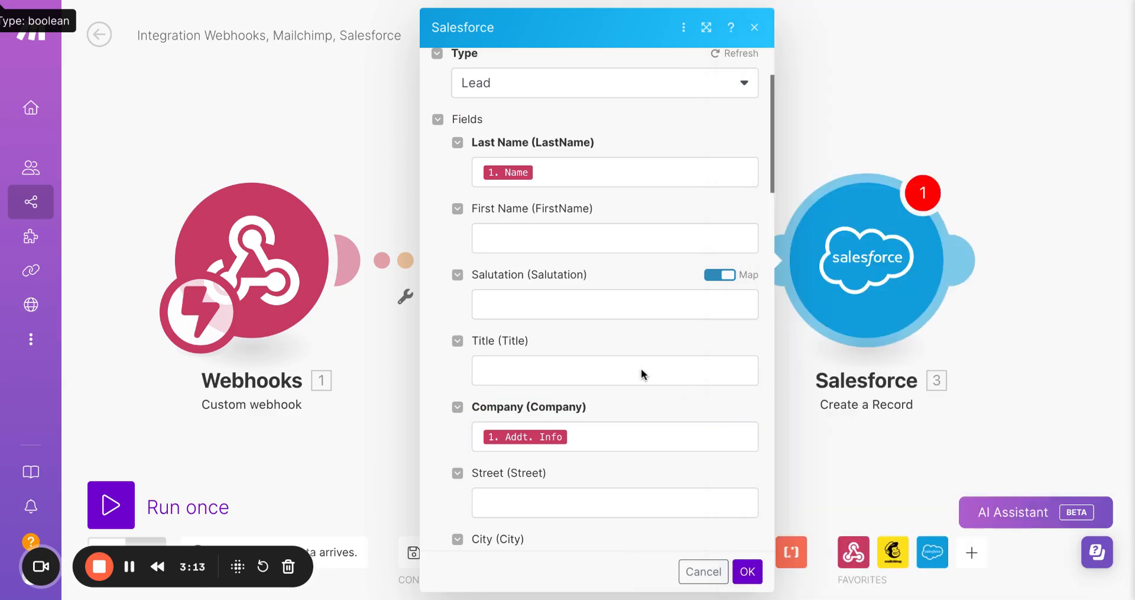
pyautogui.scroll(-7, 644, 374)
pyautogui.scroll(-6, 643, 375)
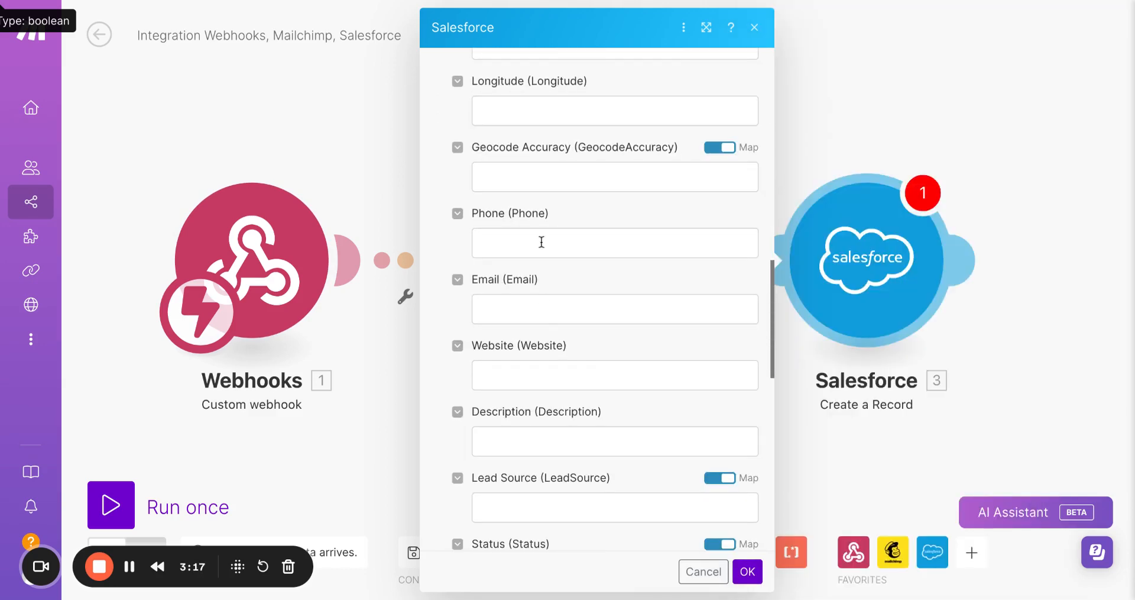
pyautogui.click(539, 248)
pyautogui.scroll(-5, 887, 474)
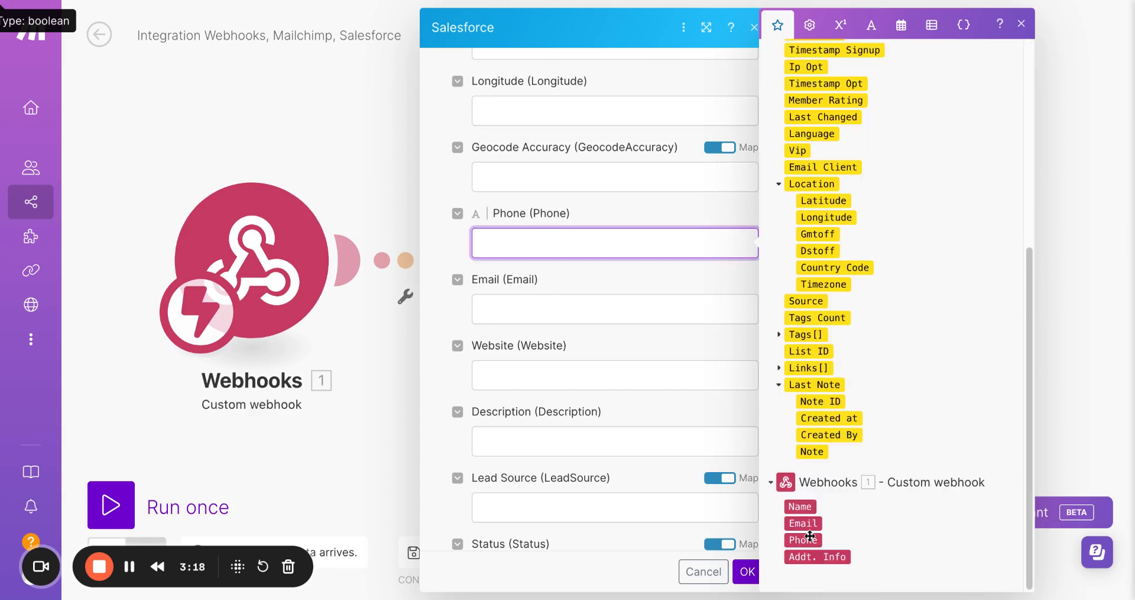
pyautogui.moveTo(803, 542); pyautogui.dragTo(535, 243)
pyautogui.click(541, 300)
pyautogui.scroll(-2, 875, 415)
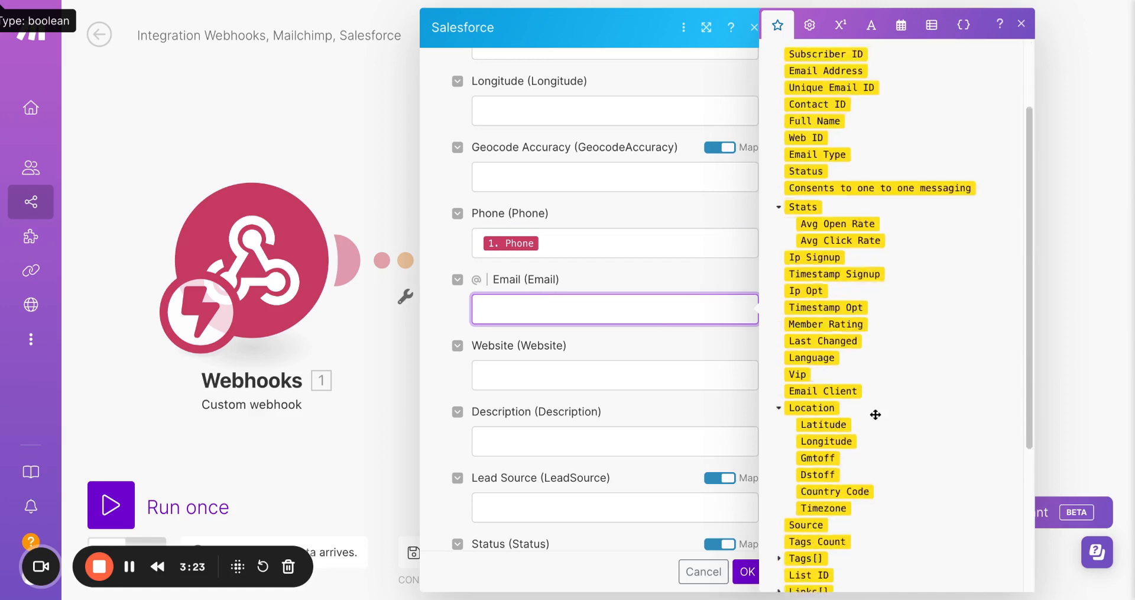
pyautogui.scroll(-4, 876, 414)
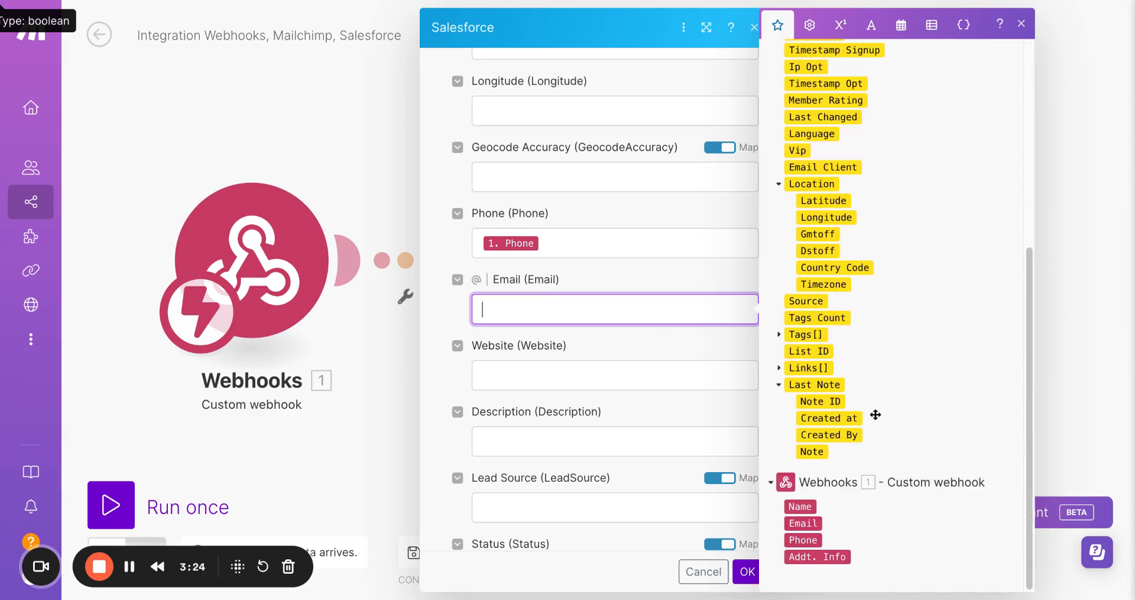
pyautogui.click(807, 524)
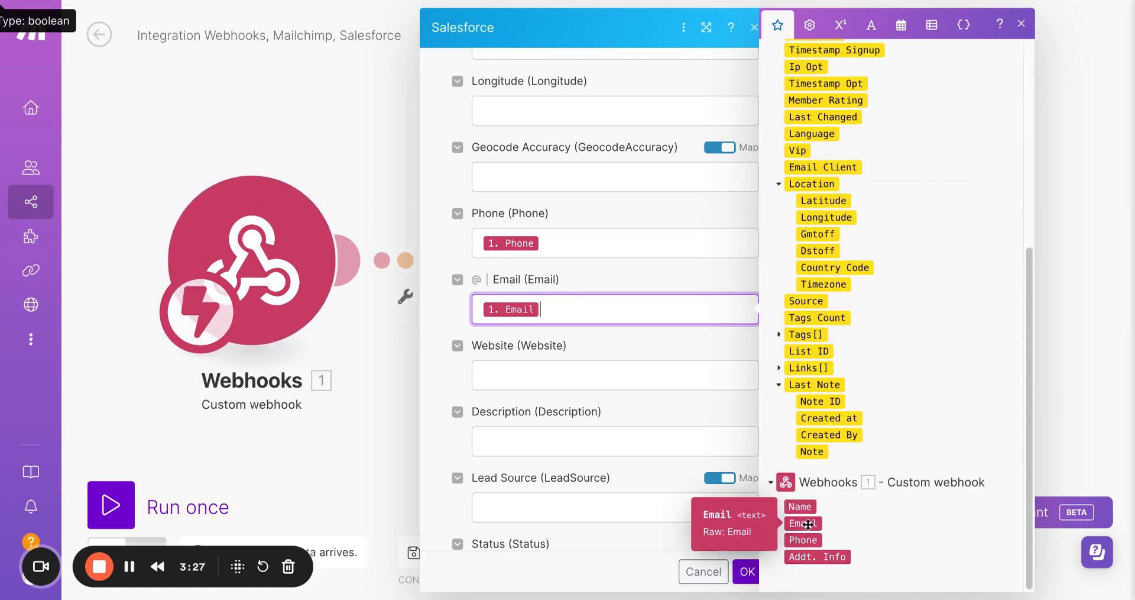
pyautogui.click(714, 353)
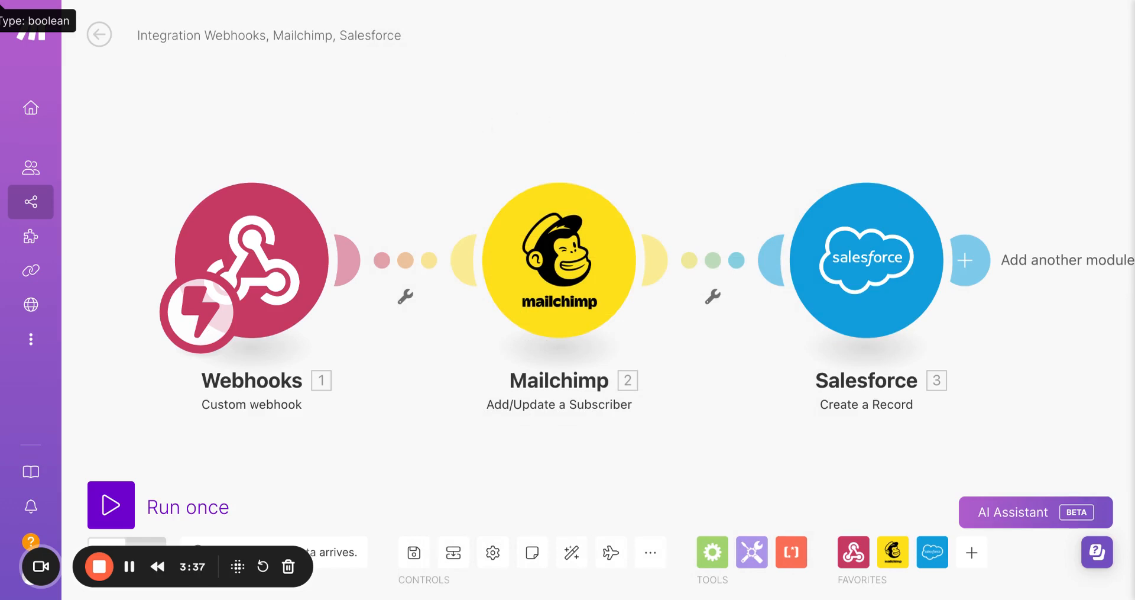
# Switch to LeadCave, close the integrations dialog, and start creating a new project from Projects.
pyautogui.click(306, 0)
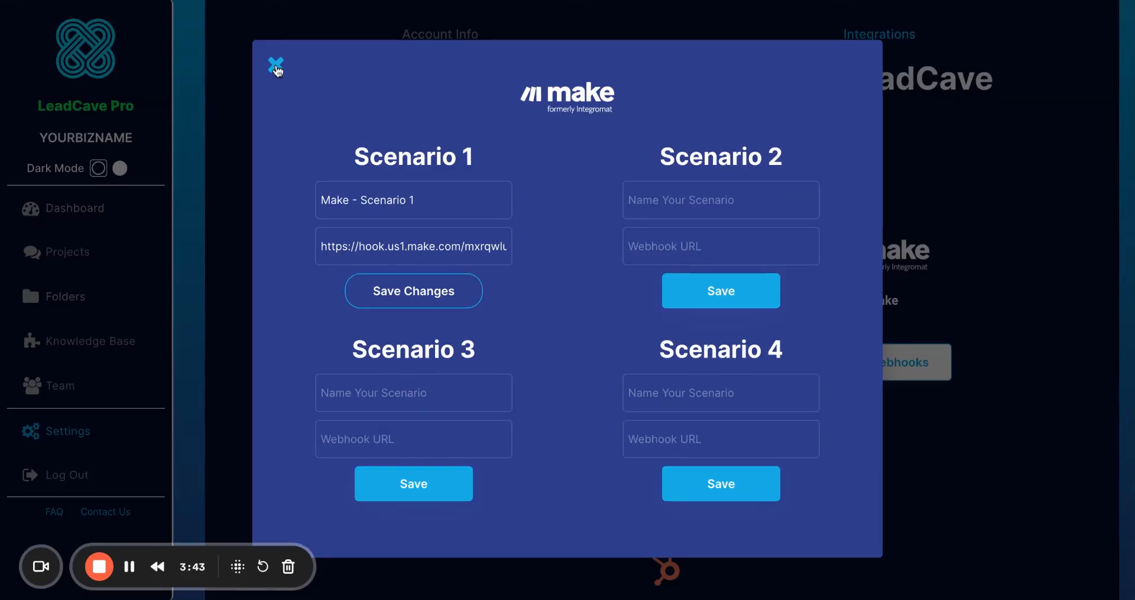
pyautogui.click(275, 66)
pyautogui.click(68, 254)
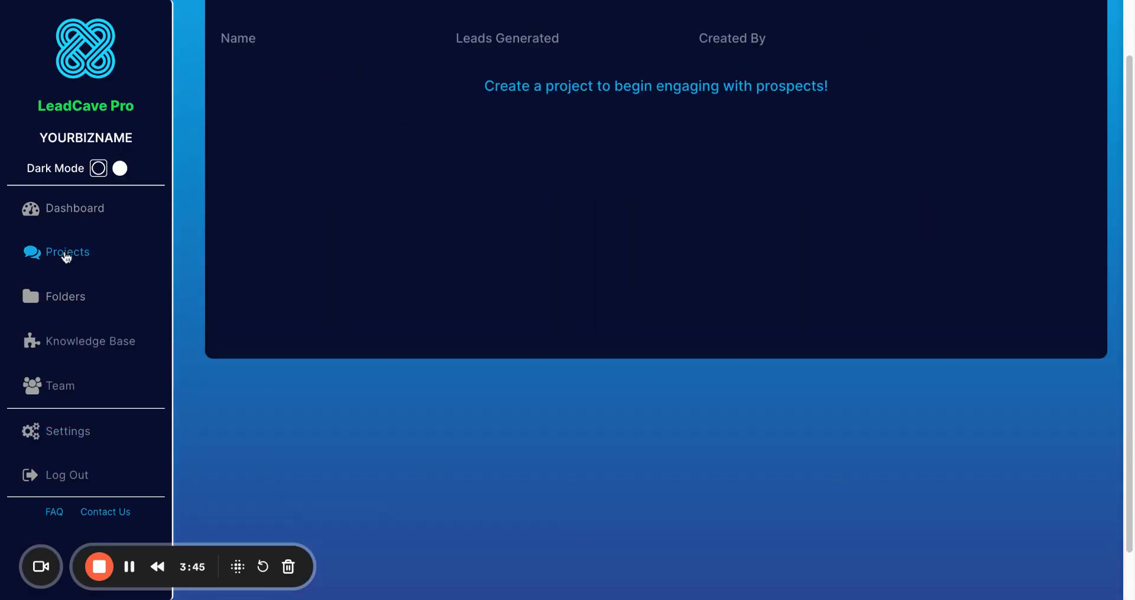
pyautogui.scroll(2, 540, 182)
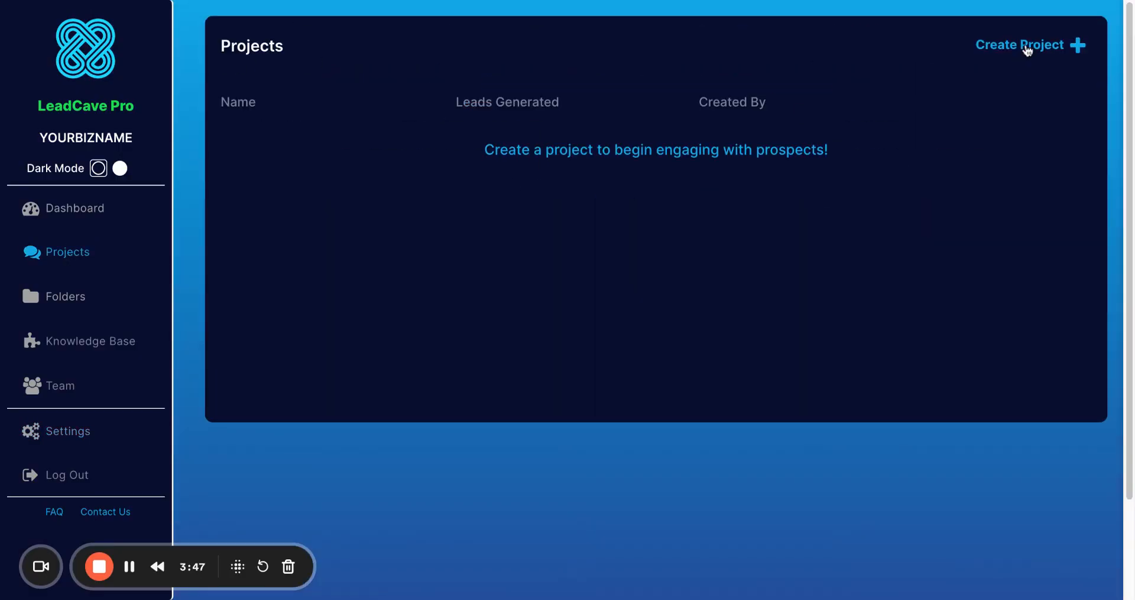
pyautogui.click(1028, 47)
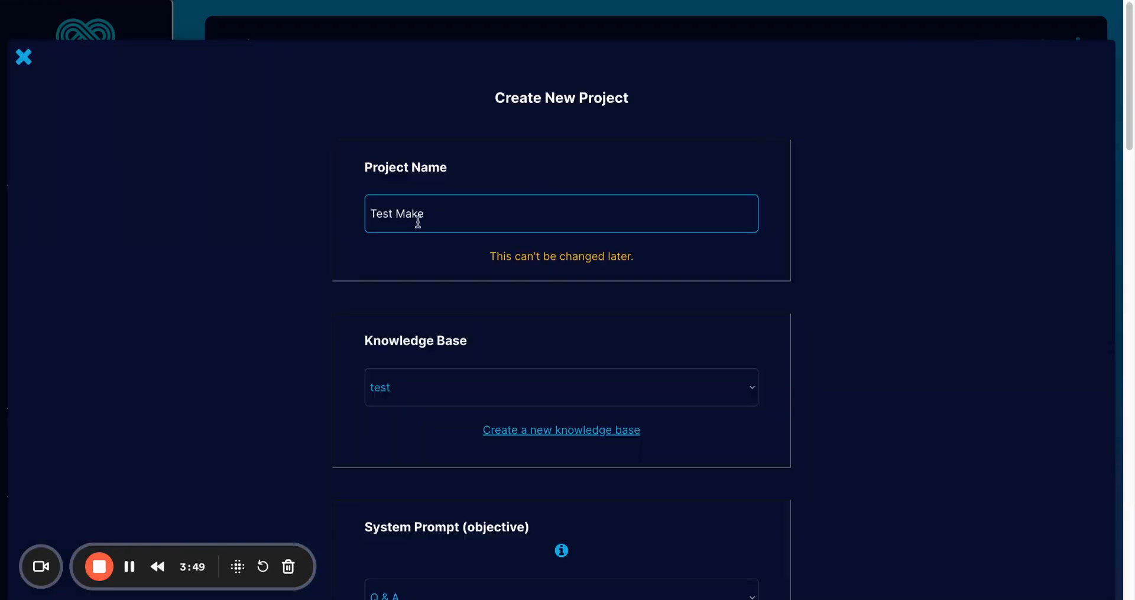
# In the Test Make project form, rename the custom lead field from Address to Company.
pyautogui.scroll(-3, 240, 324)
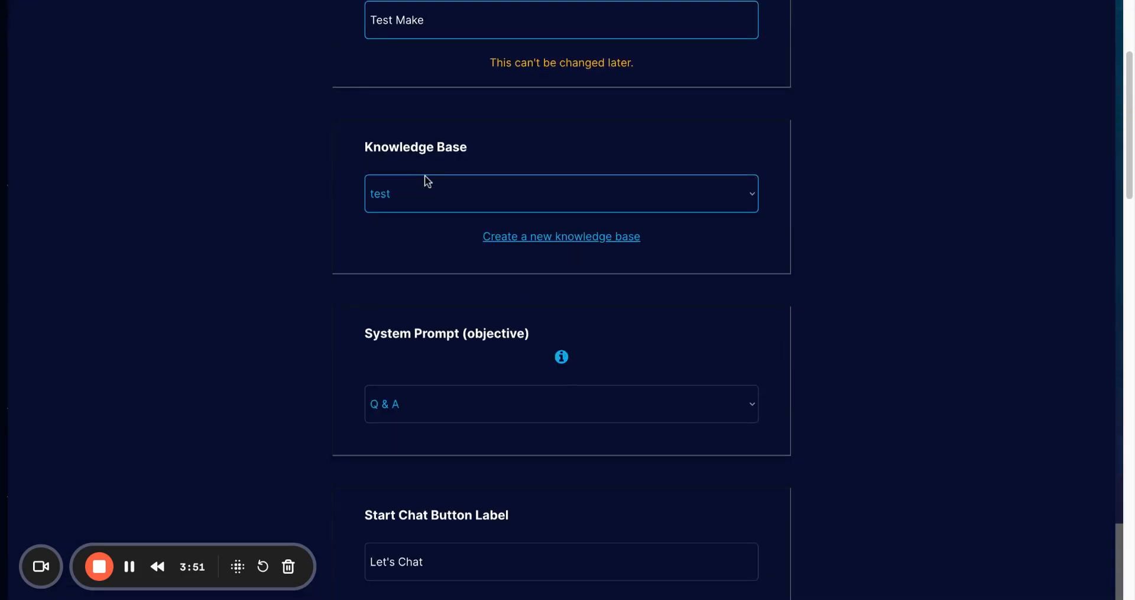
pyautogui.click(417, 207)
pyautogui.scroll(-6, 352, 203)
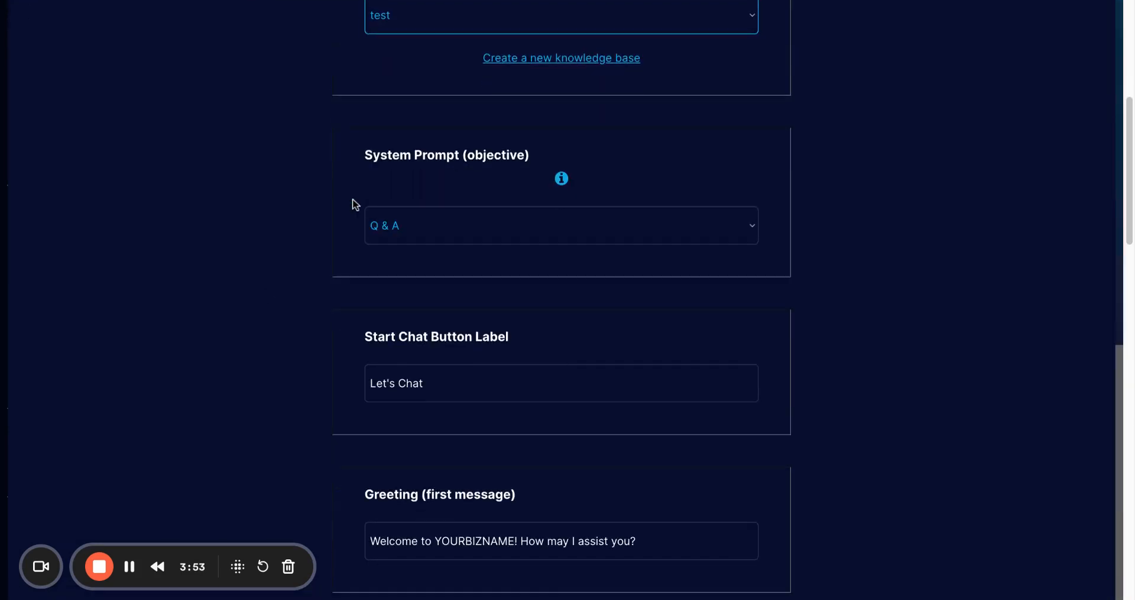
pyautogui.scroll(-5, 229, 225)
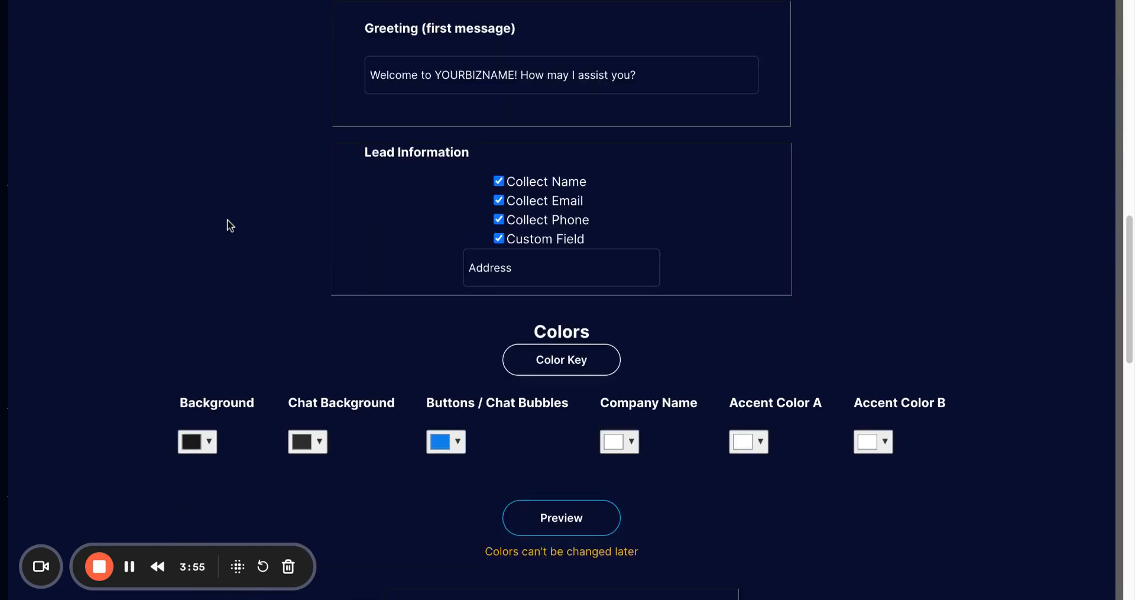
pyautogui.click(512, 249)
pyautogui.doubleClick(511, 248)
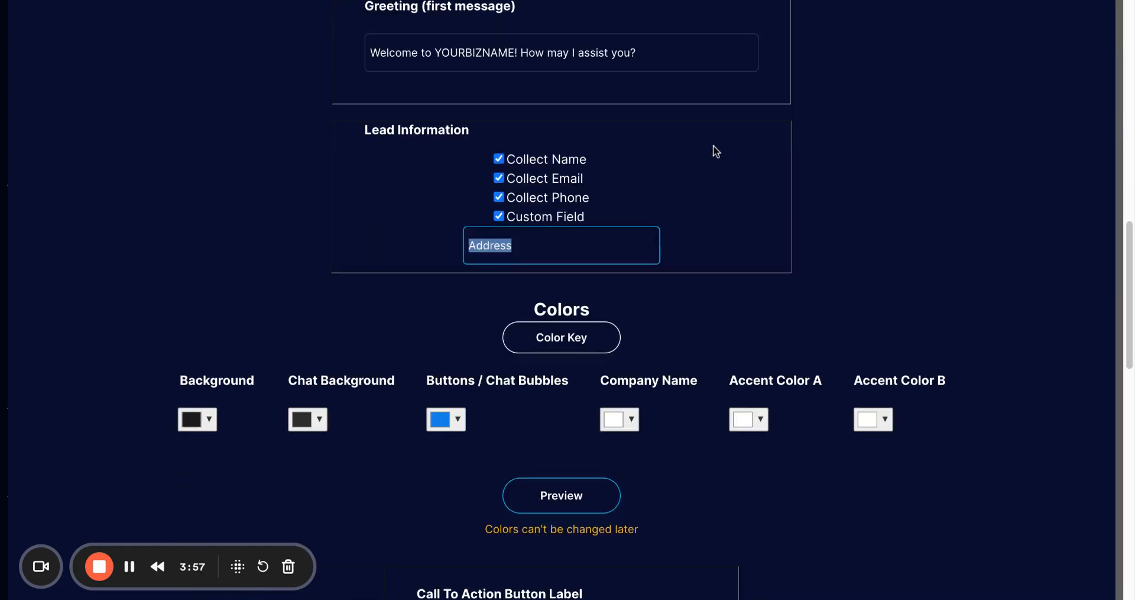
pyautogui.write('Comp')
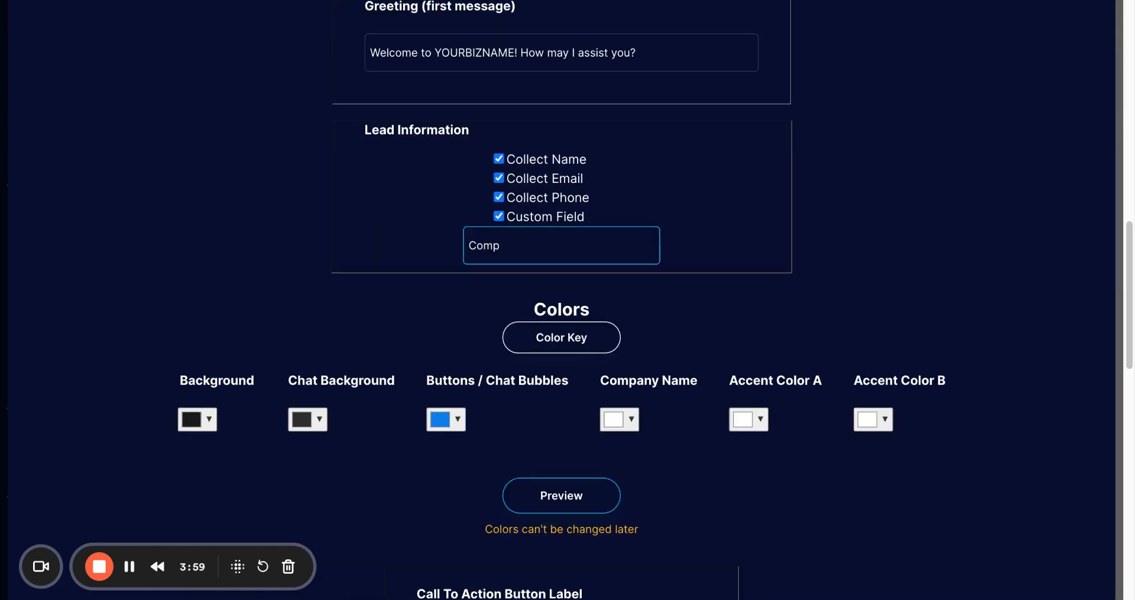
pyautogui.write('any')
pyautogui.click(897, 84)
# Choose the Make - Scenario 1 integration, create the project, and dismiss the completion notice.
pyautogui.scroll(-1, 864, 121)
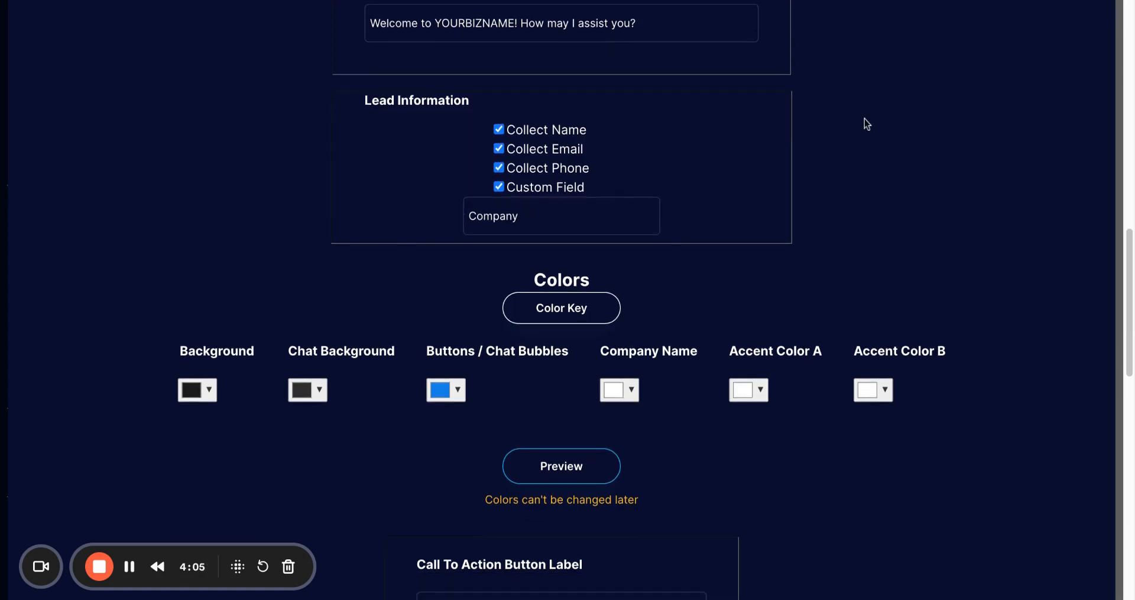
pyautogui.scroll(-1, 822, 165)
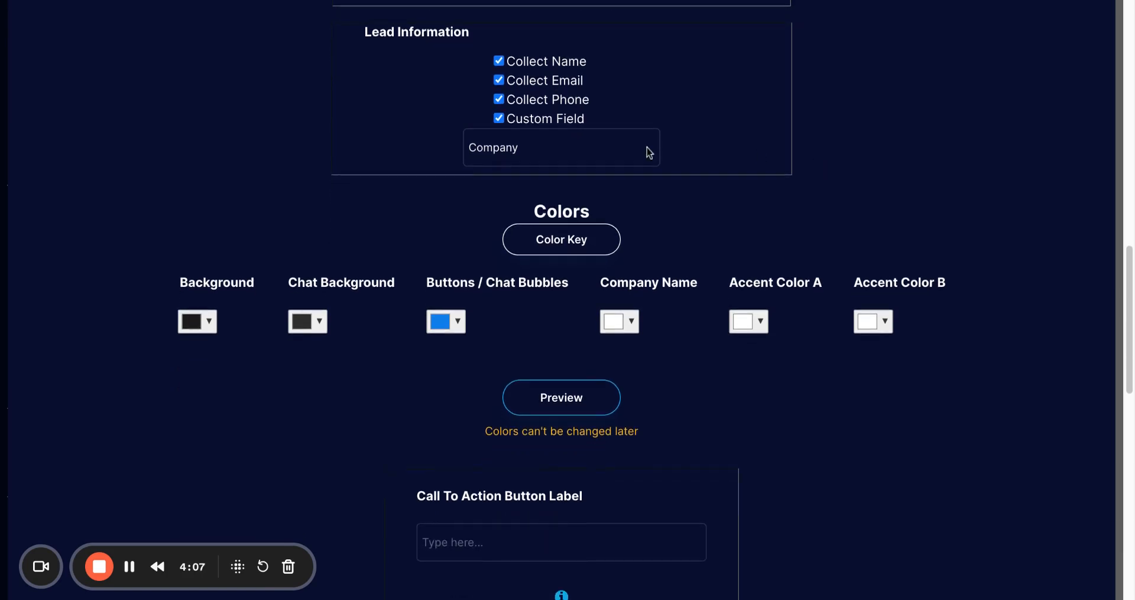
pyautogui.scroll(-9, 900, 140)
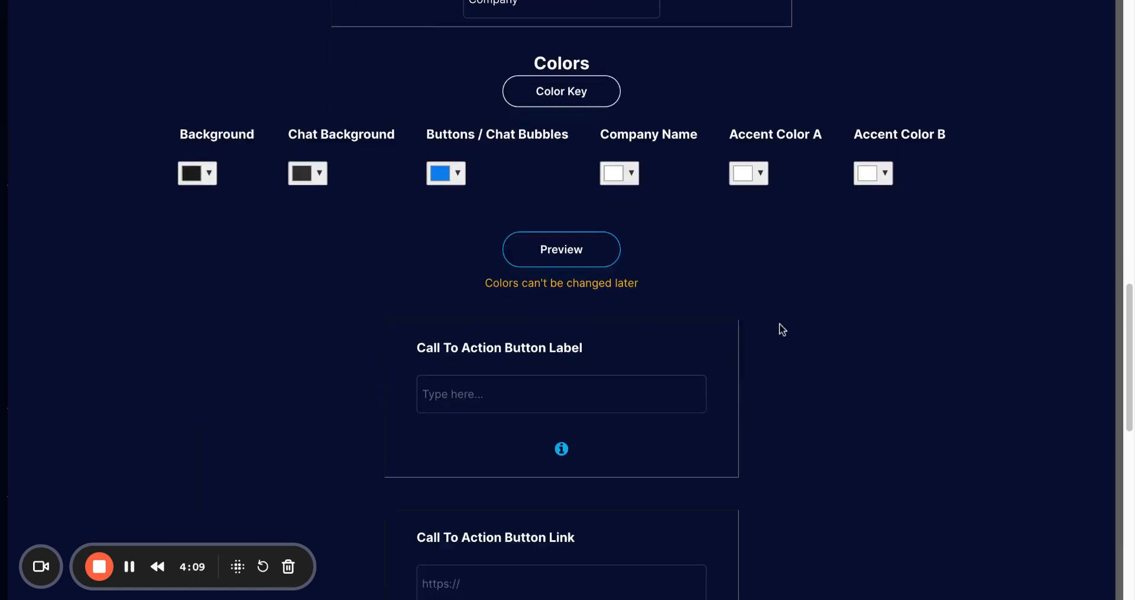
pyautogui.scroll(-5, 769, 267)
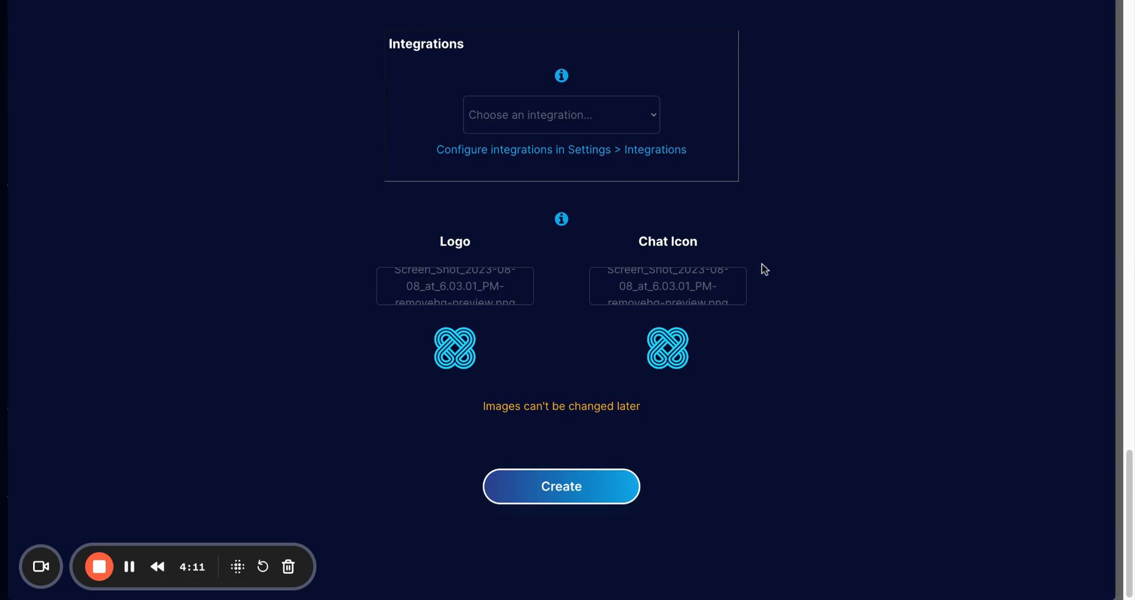
pyautogui.click(602, 128)
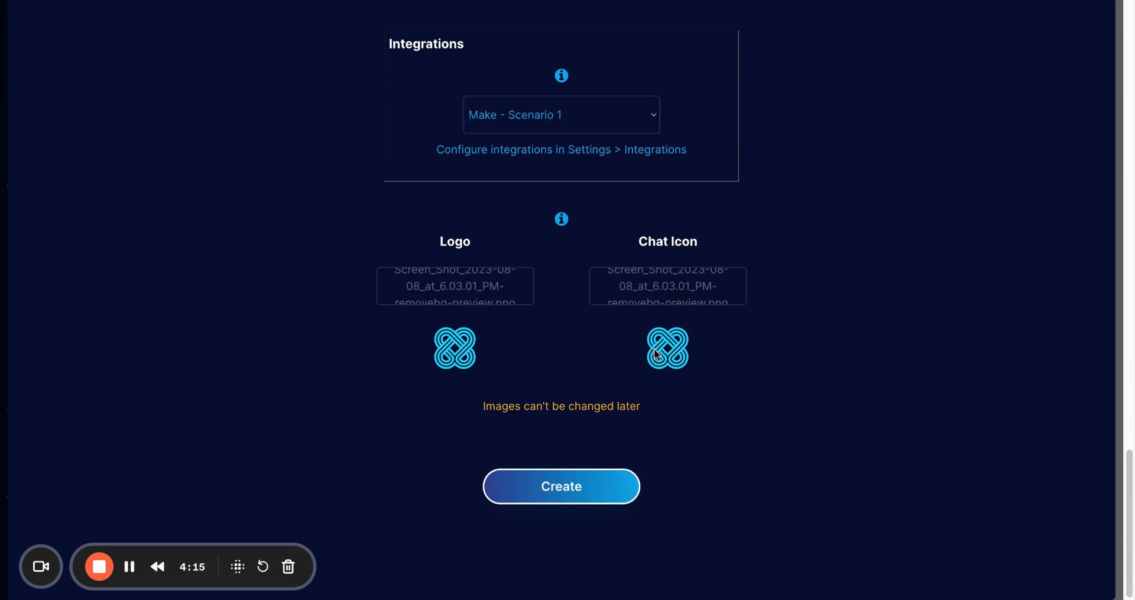
pyautogui.click(516, 497)
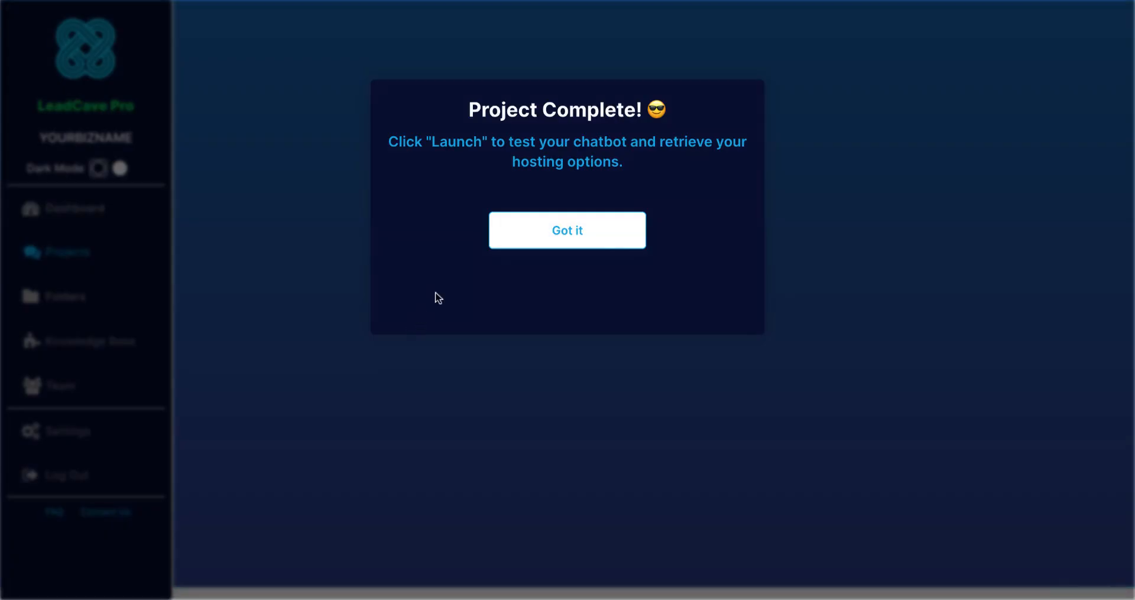
pyautogui.click(532, 241)
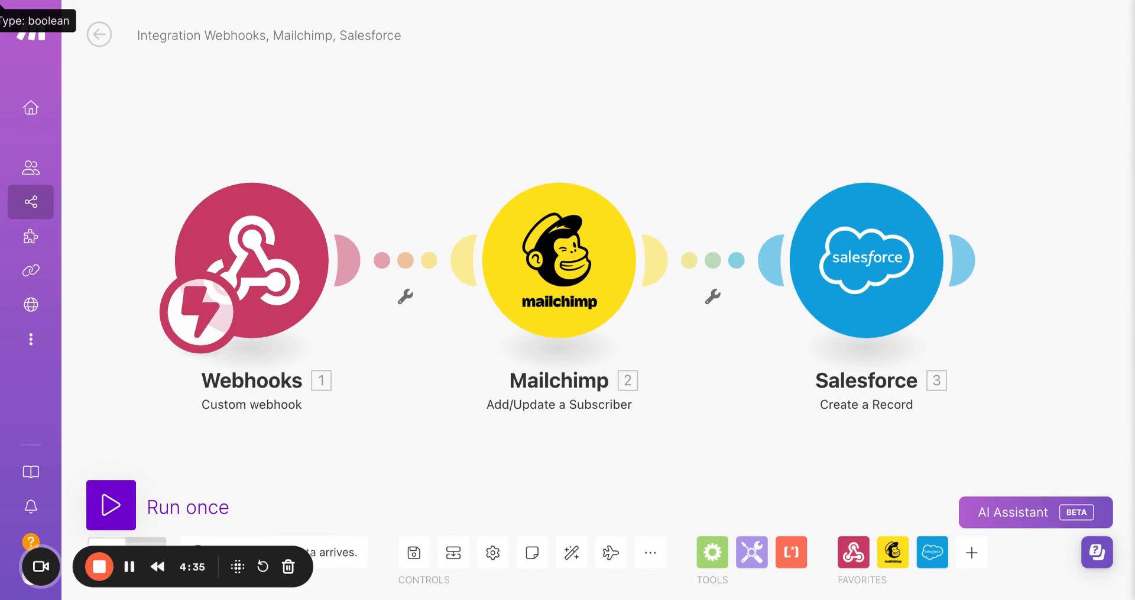
# Run the Make scenario once so it waits for incoming webhook data.
pyautogui.click(121, 507)
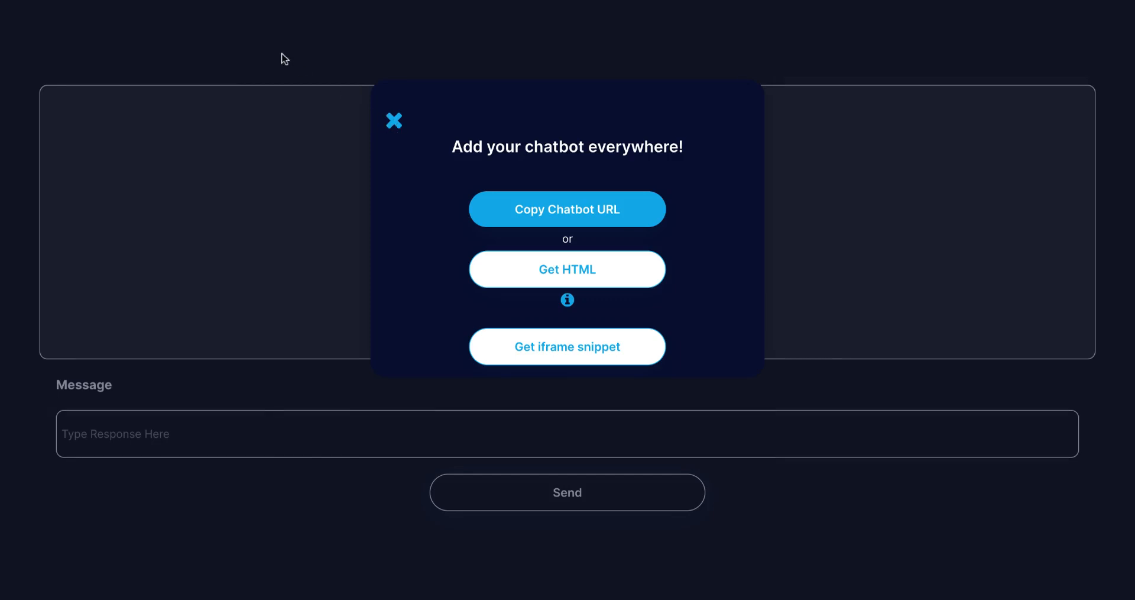
# Close the chatbot sharing dialog and fill in the lead's full name and e-mail address in the chatbot form.
pyautogui.click(394, 121)
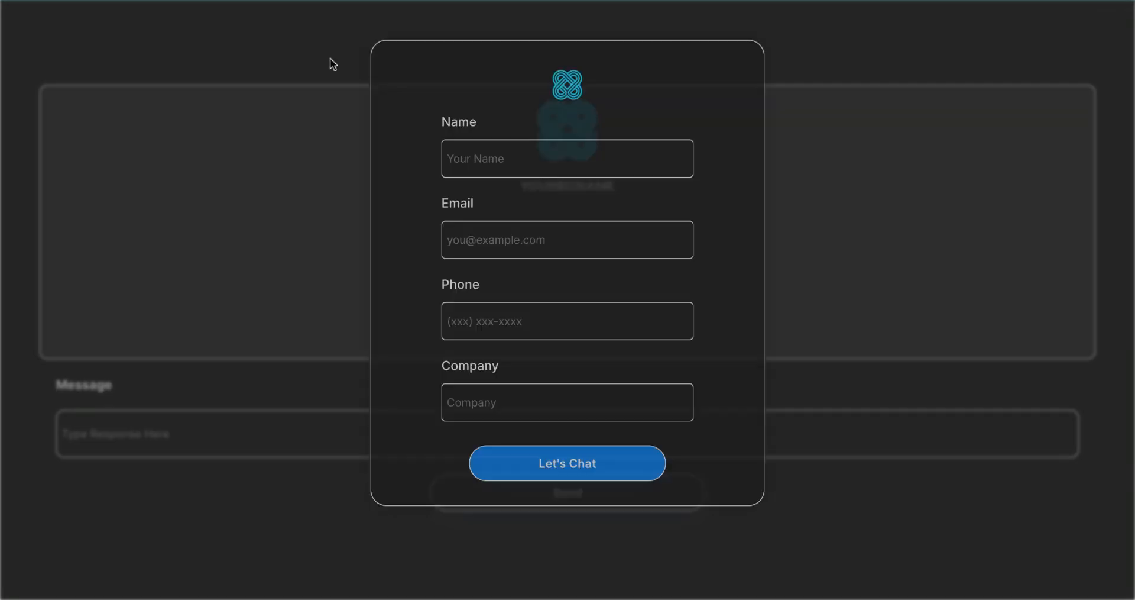
pyautogui.click(484, 157)
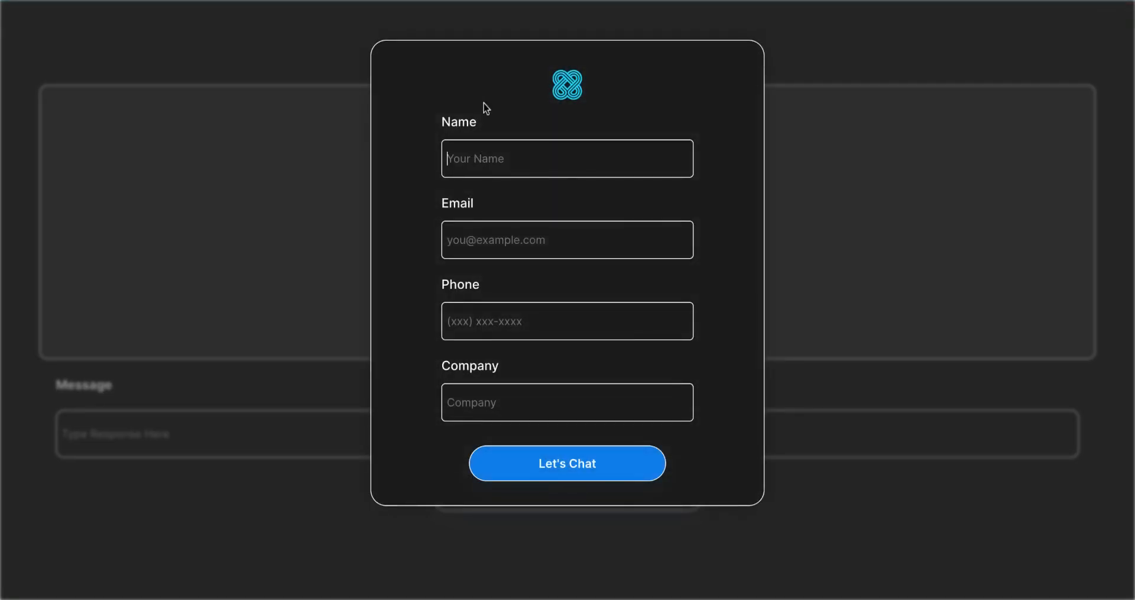
pyautogui.click(475, 247)
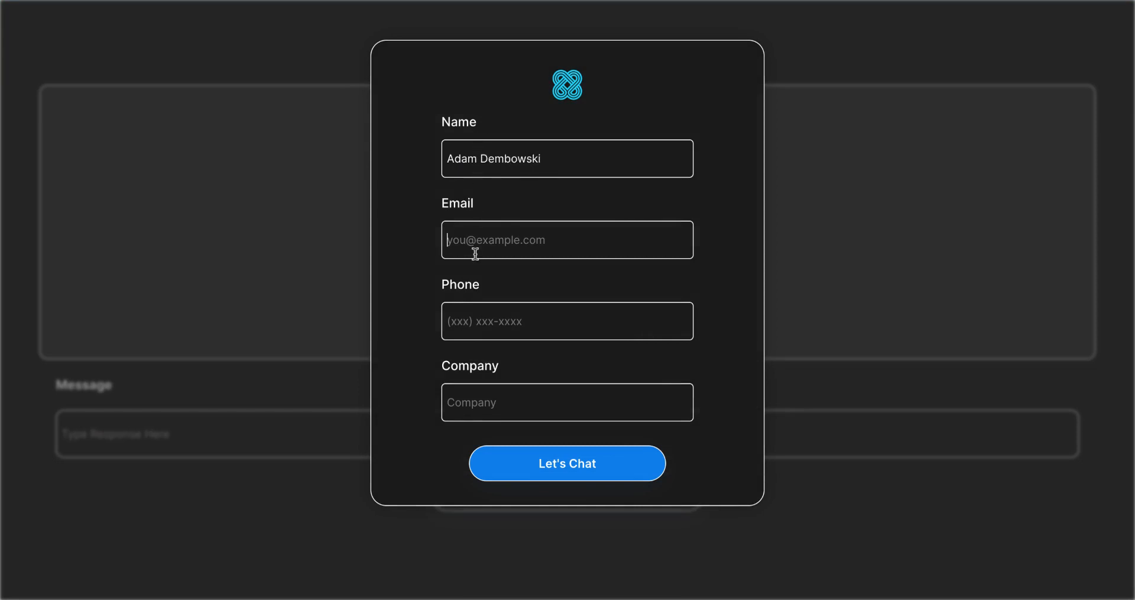
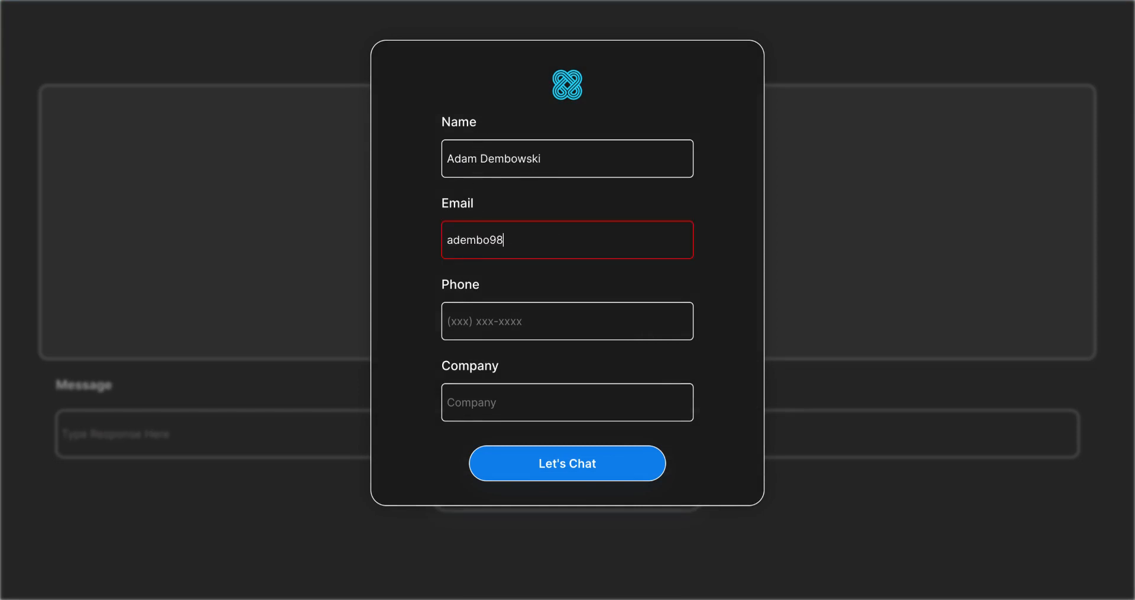
# Enter the lead's phone number, set Company to LeadCave, and submit the form to start the chat.
pyautogui.click(488, 320)
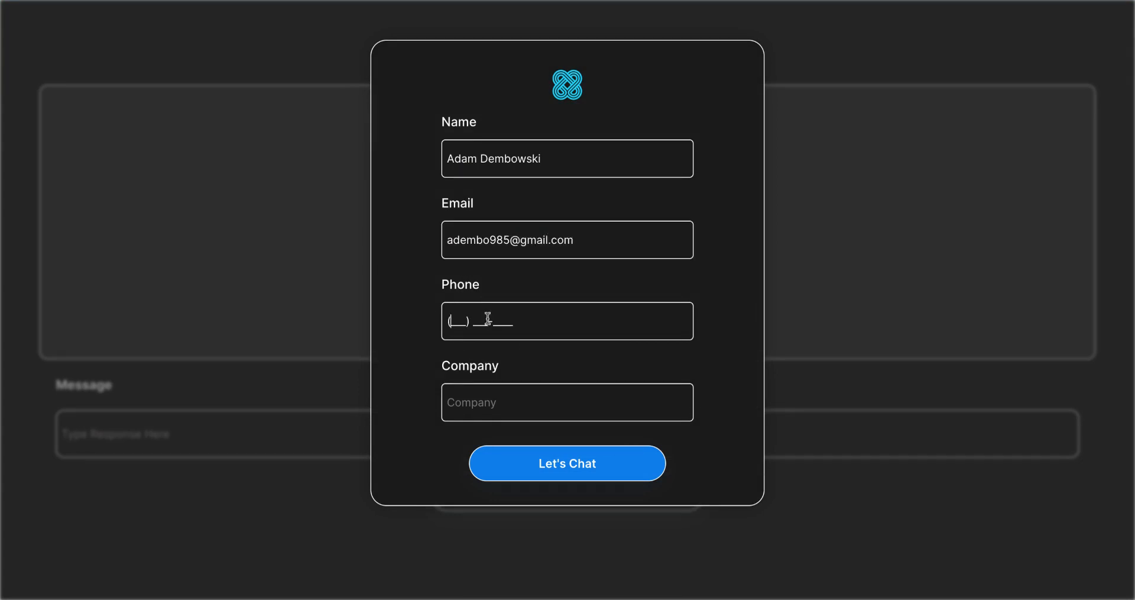
pyautogui.click(494, 404)
pyautogui.write('LeadCave')
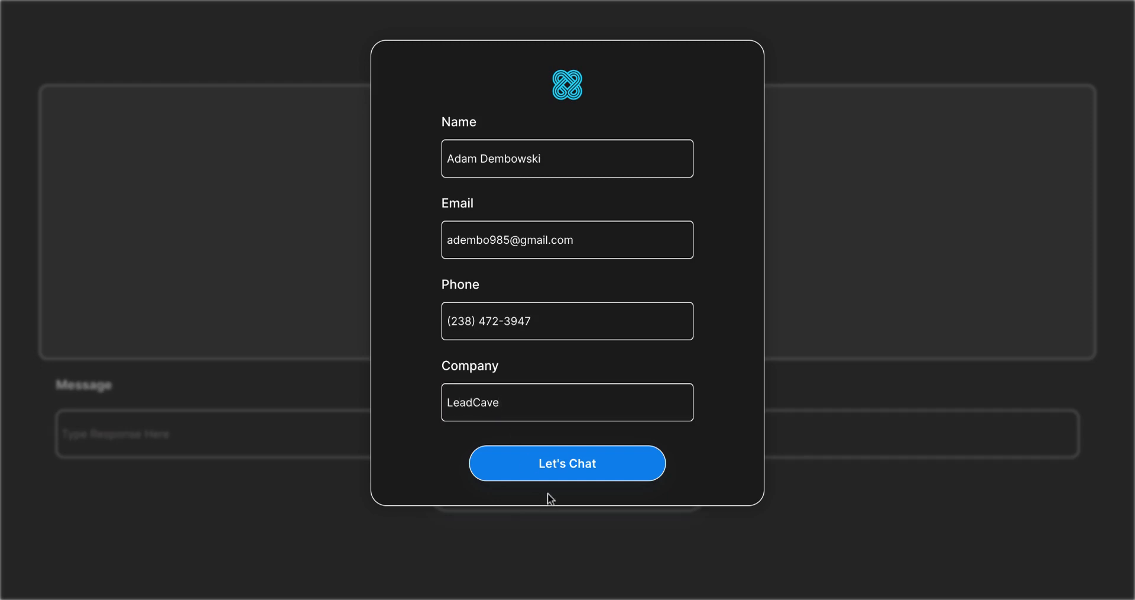
pyautogui.click(568, 464)
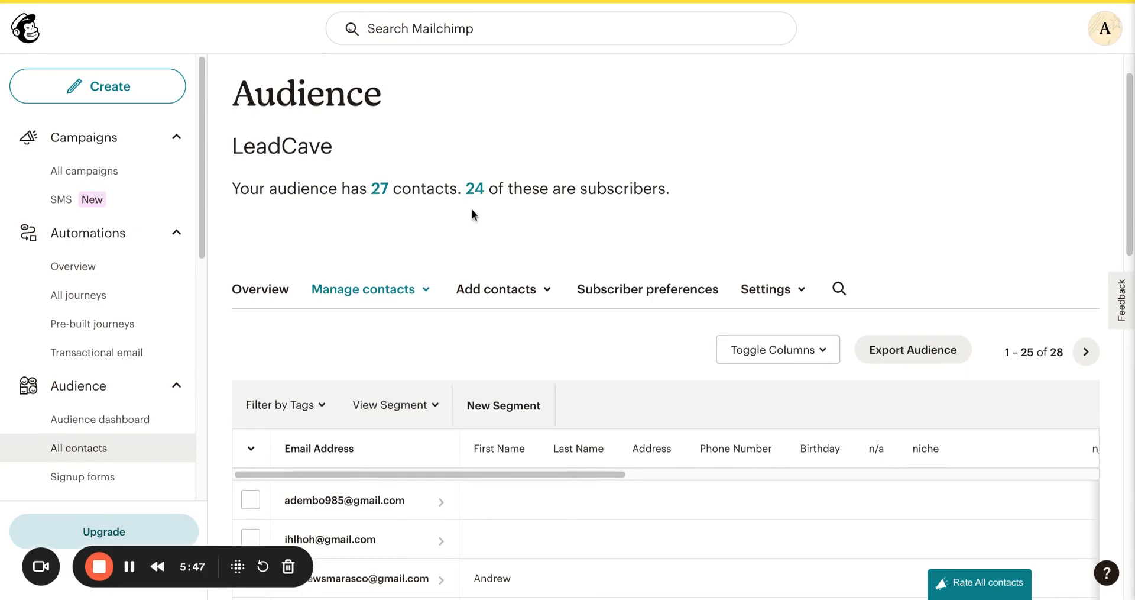
# Check for the new lead in the Mailchimp audience, Salesforce leads, and the LeadCave dashboard.
pyautogui.scroll(-2, 470, 208)
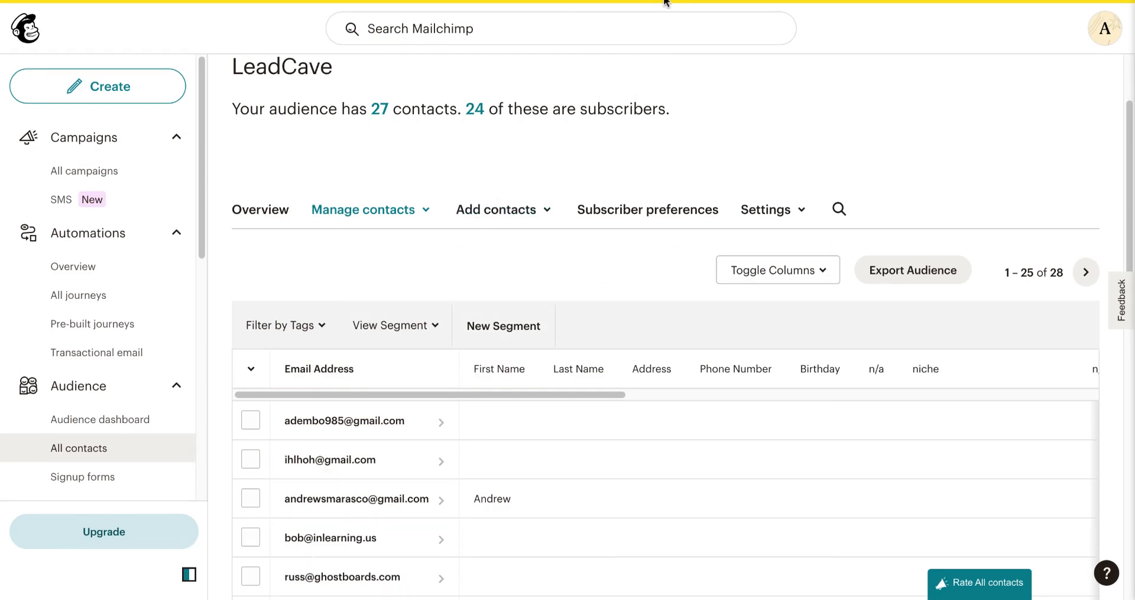
pyautogui.click(390, 0)
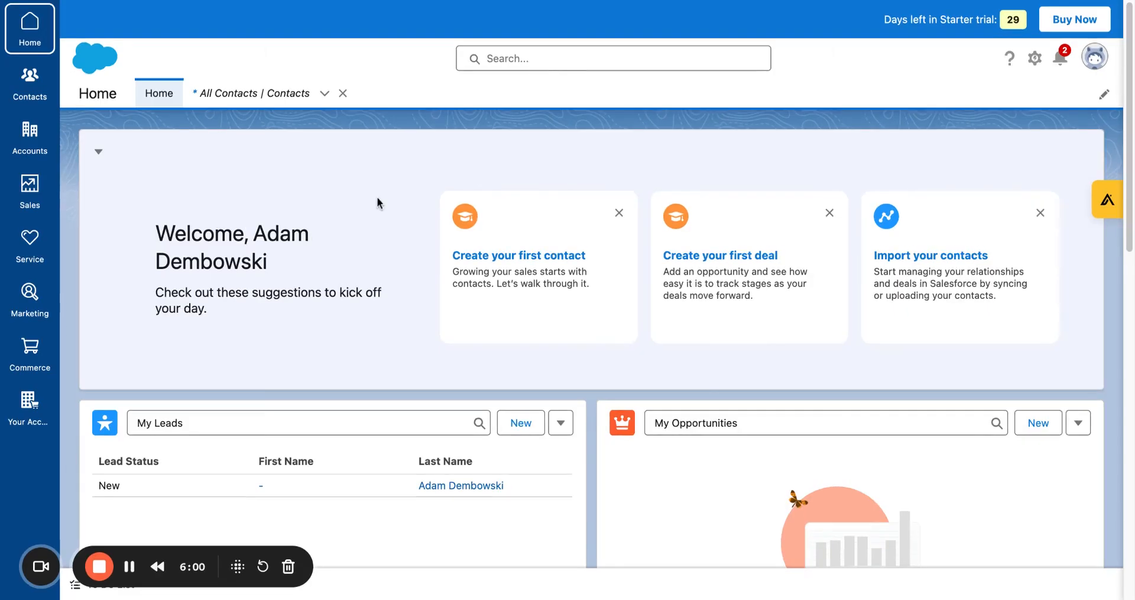
pyautogui.scroll(-1, 377, 199)
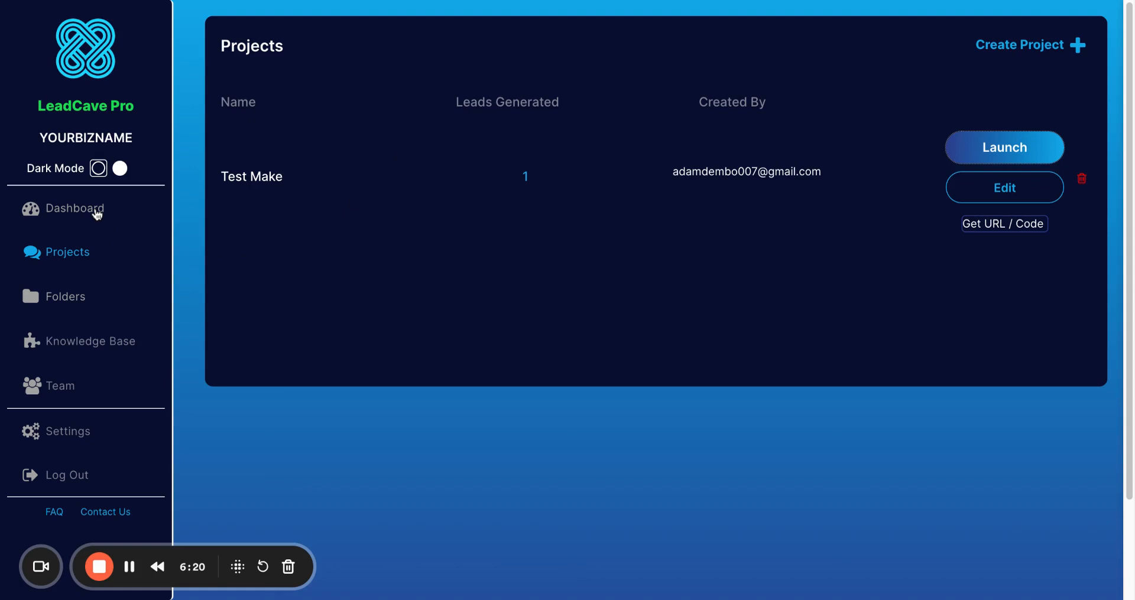
pyautogui.click(96, 212)
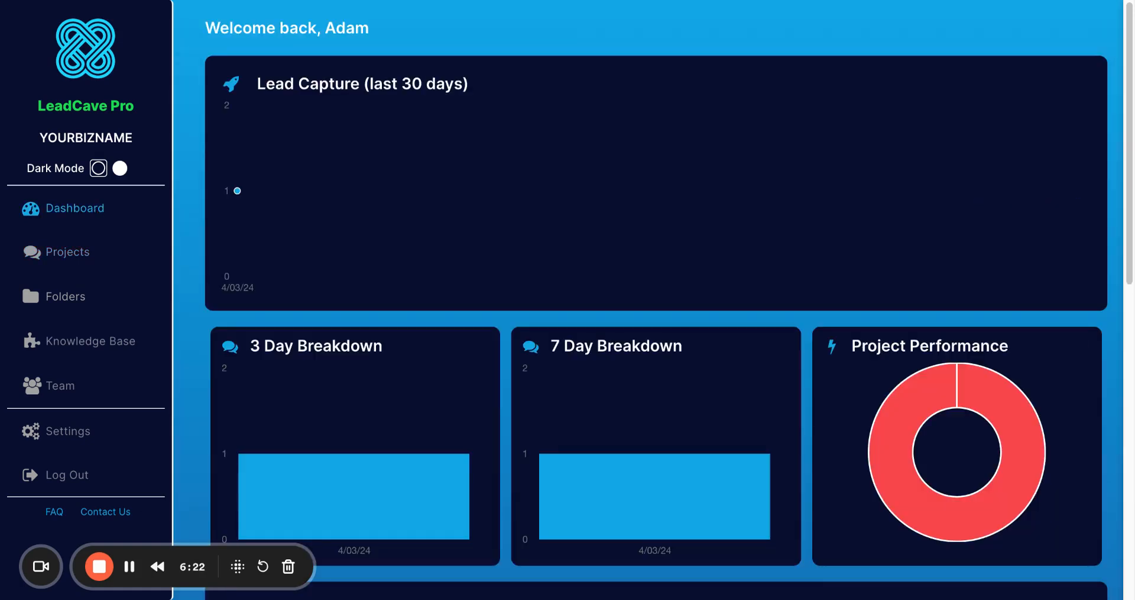
# Open the newest lead's export options and preview the Make scenario trigger, then dismiss it.
pyautogui.scroll(-9, 304, 286)
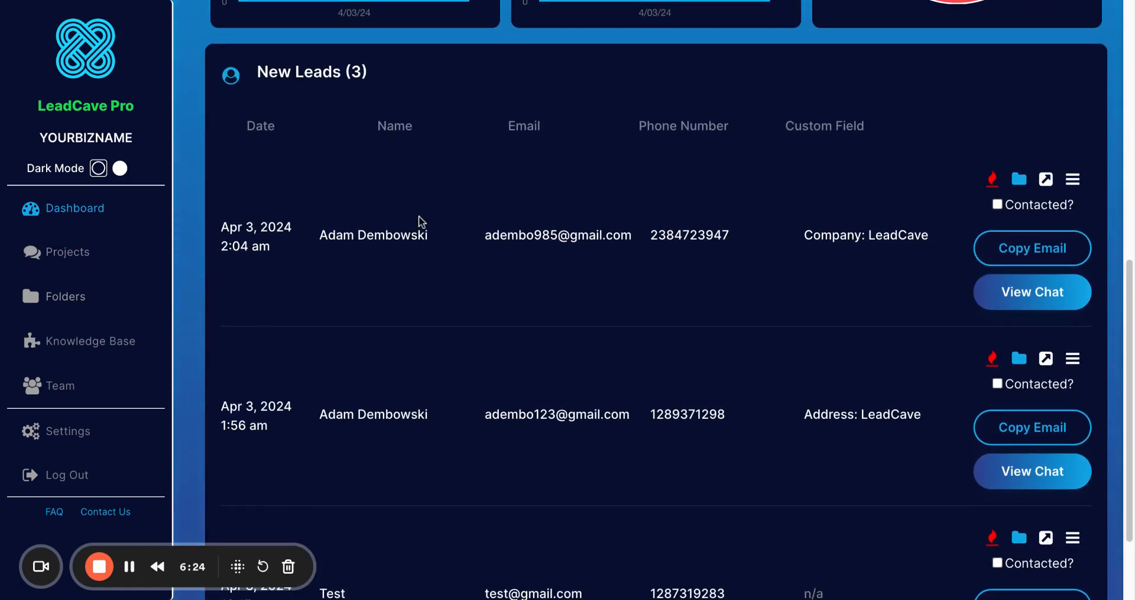
pyautogui.scroll(1, 422, 222)
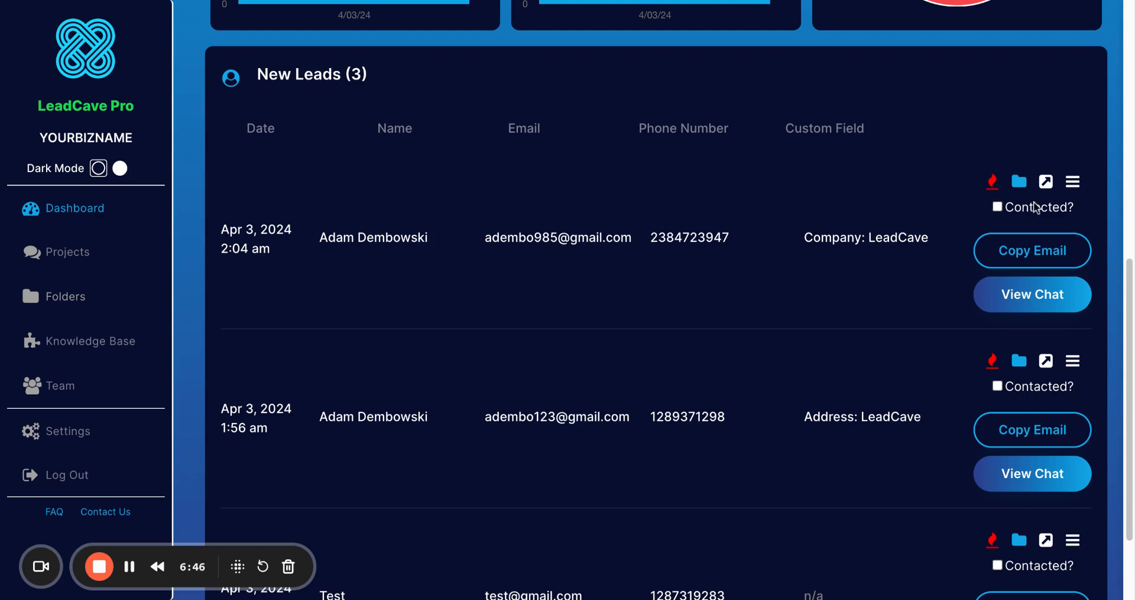
pyautogui.click(1046, 182)
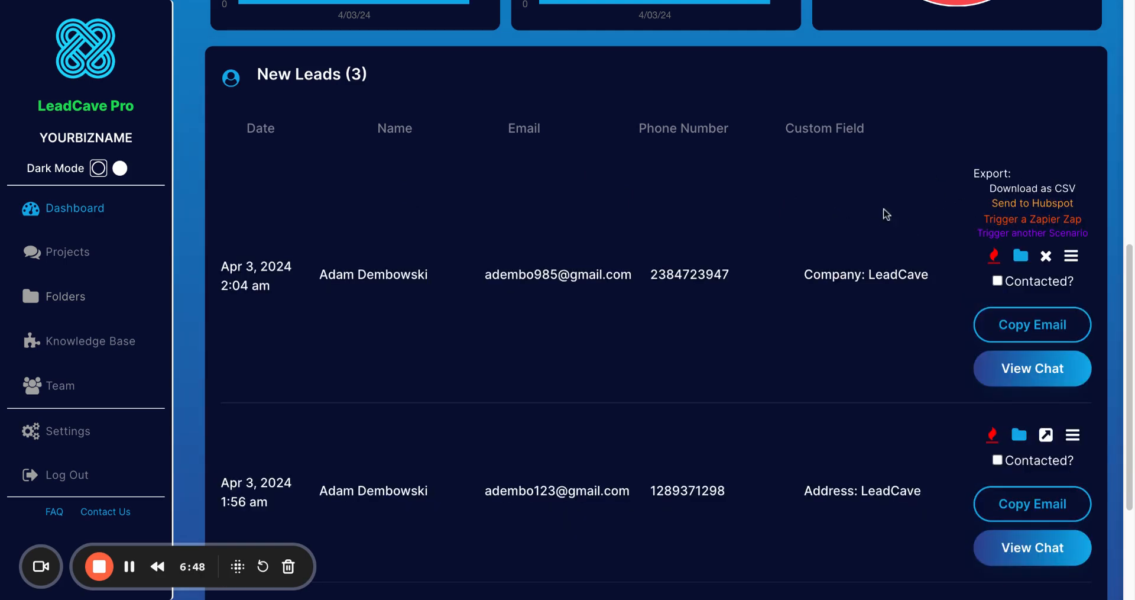
pyautogui.click(1015, 233)
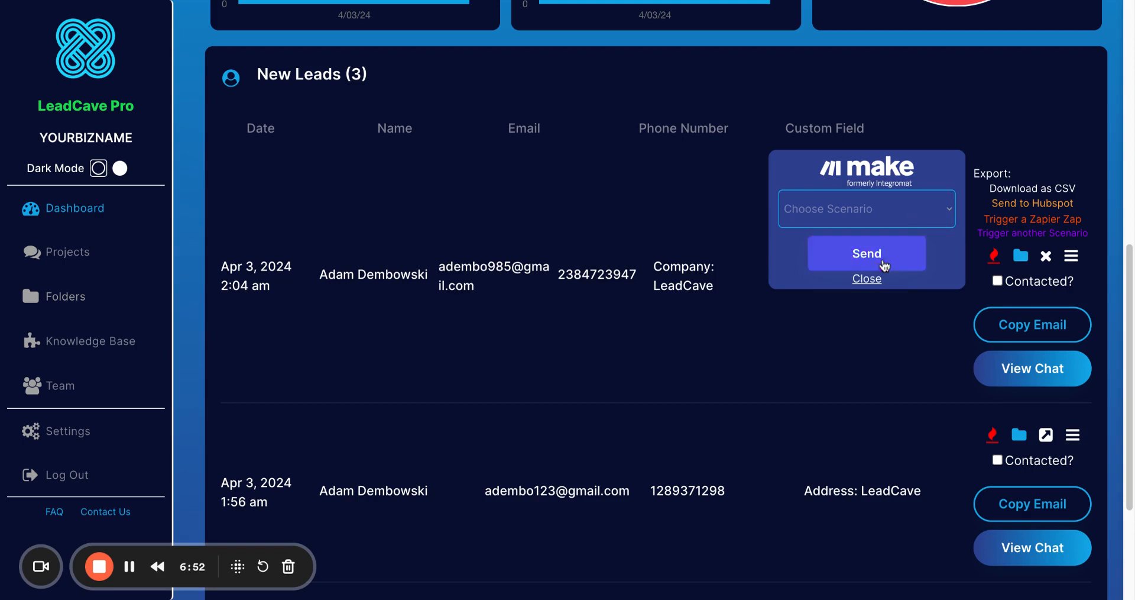
pyautogui.click(867, 279)
# Preview the Zapier Zap trigger for the same lead, then dismiss it and close the export options.
pyautogui.click(1047, 227)
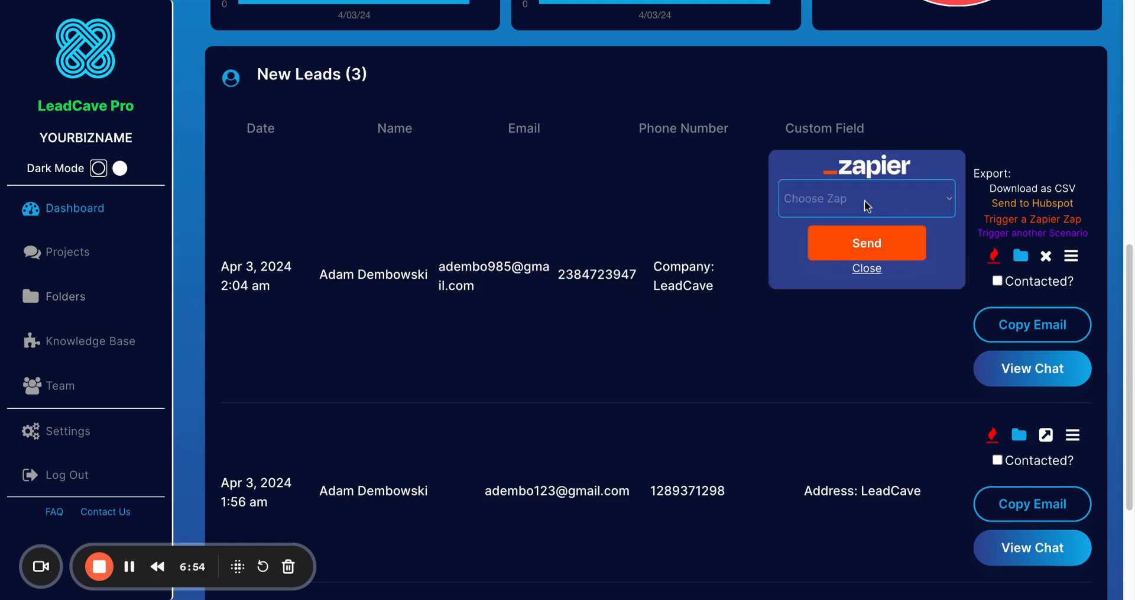
pyautogui.click(869, 269)
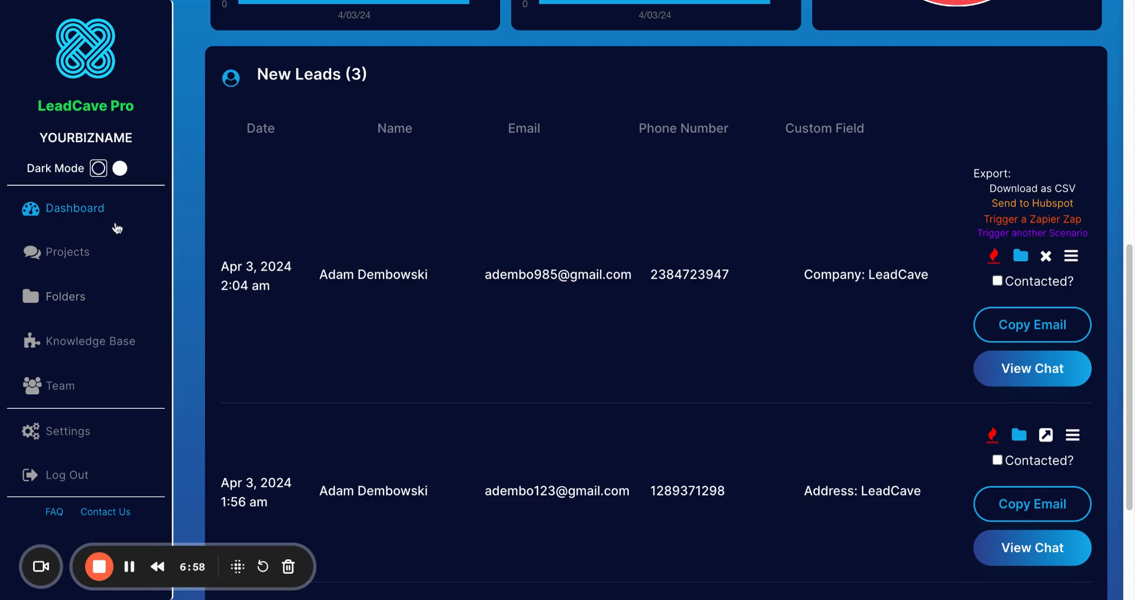
pyautogui.scroll(7, 294, 235)
pyautogui.scroll(-5, 294, 235)
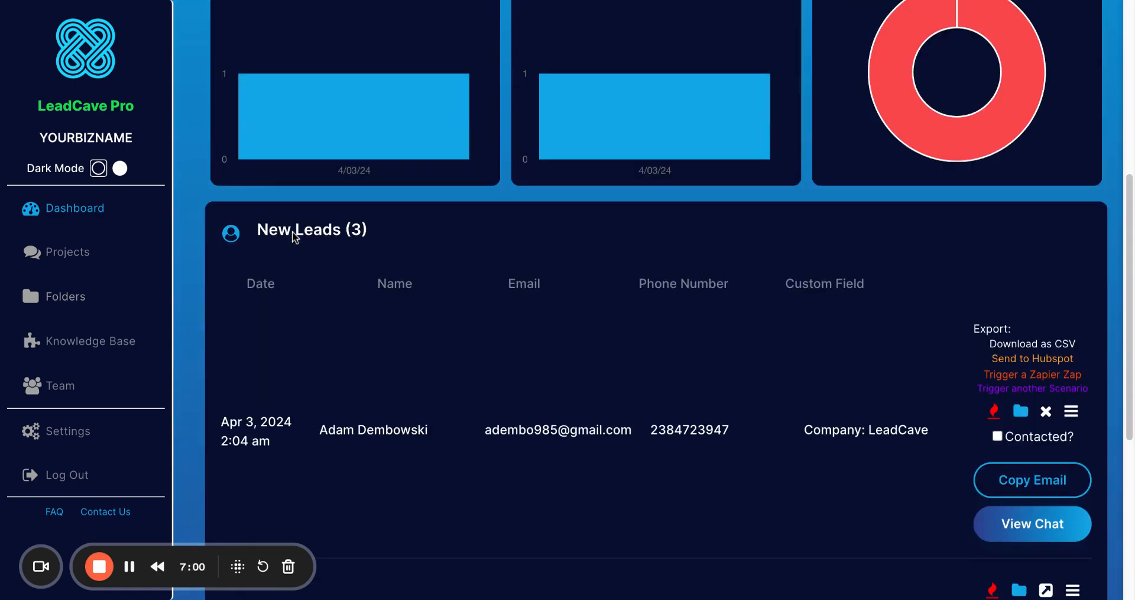
pyautogui.click(1046, 410)
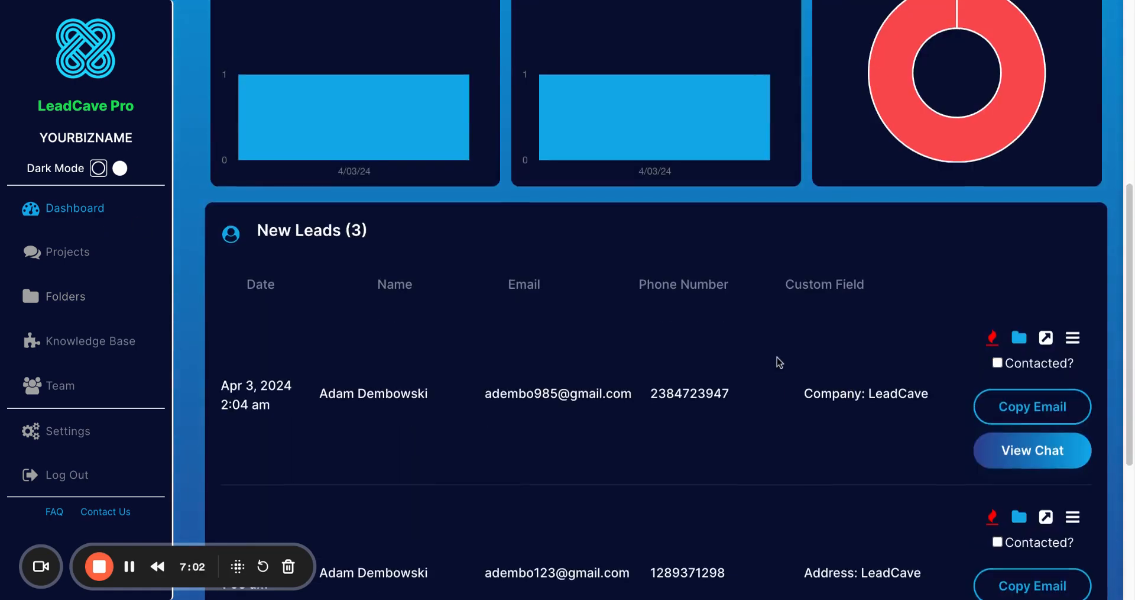
pyautogui.scroll(3, 778, 362)
pyautogui.scroll(4, 778, 363)
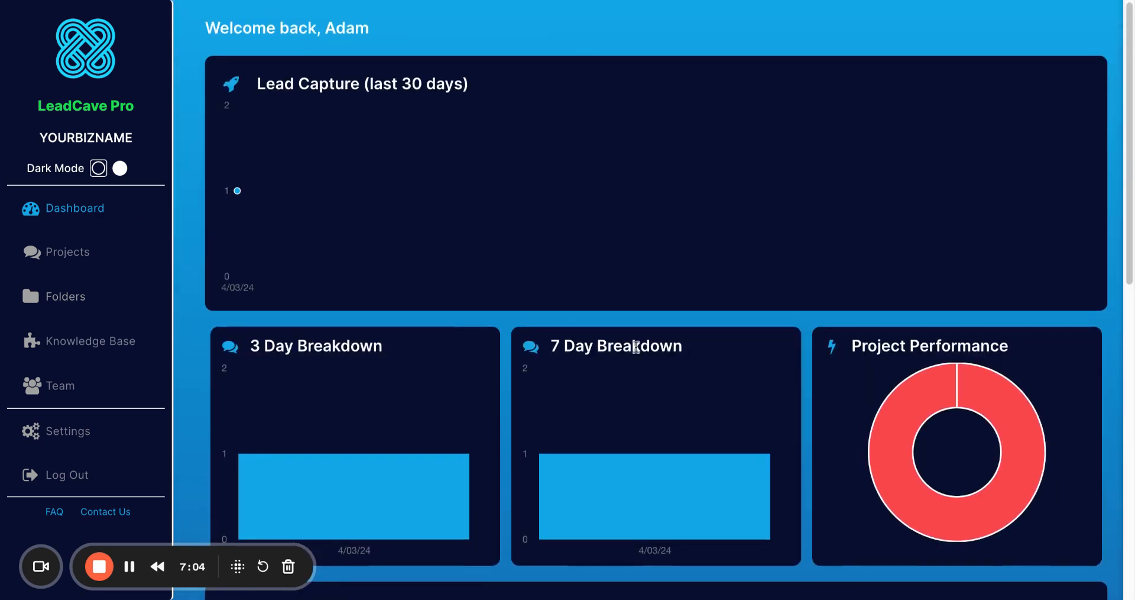